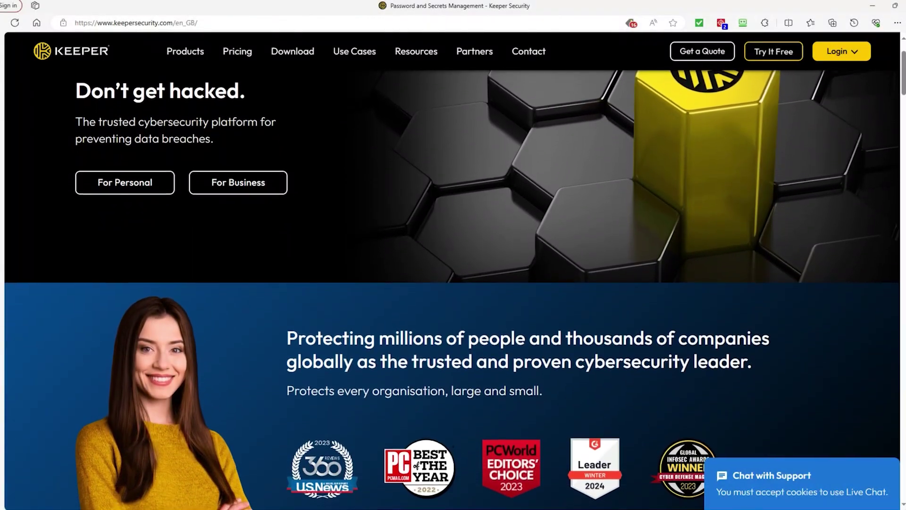
# Scroll down the Keeper homepage through its visibility, secrets management and compliance reporting sections.
pyautogui.scroll(-2, 453, 283)
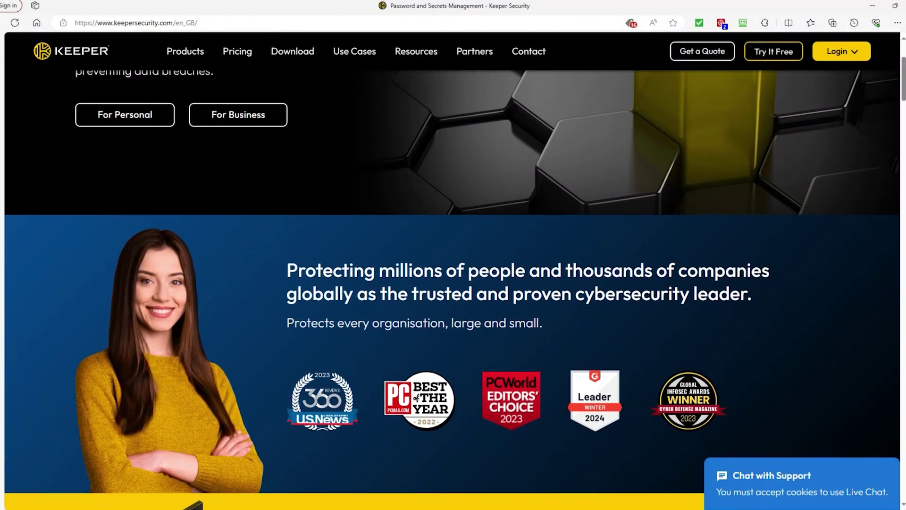
pyautogui.scroll(-3, 453, 283)
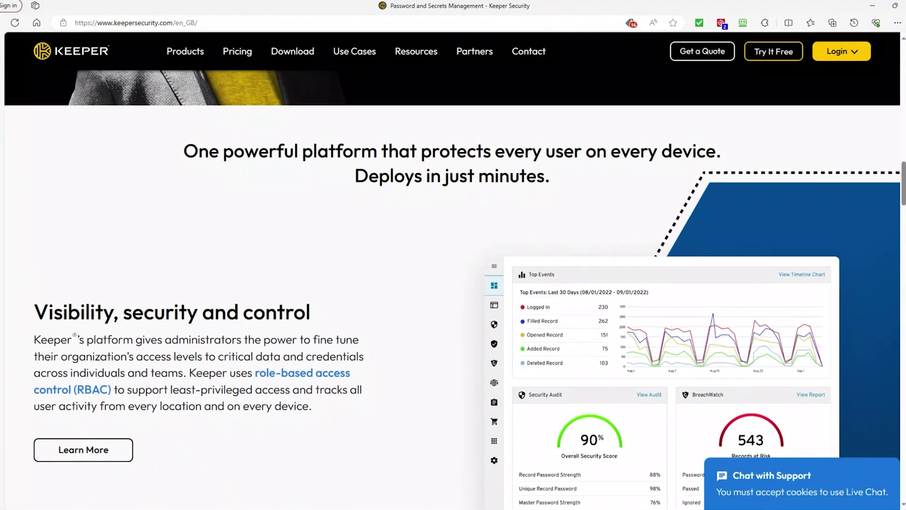
pyautogui.scroll(-2, 453, 283)
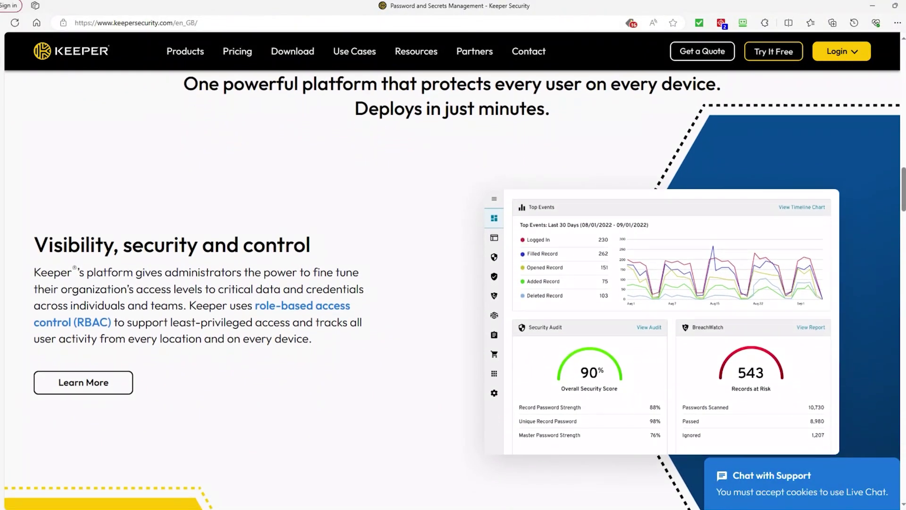
pyautogui.scroll(-2, 453, 283)
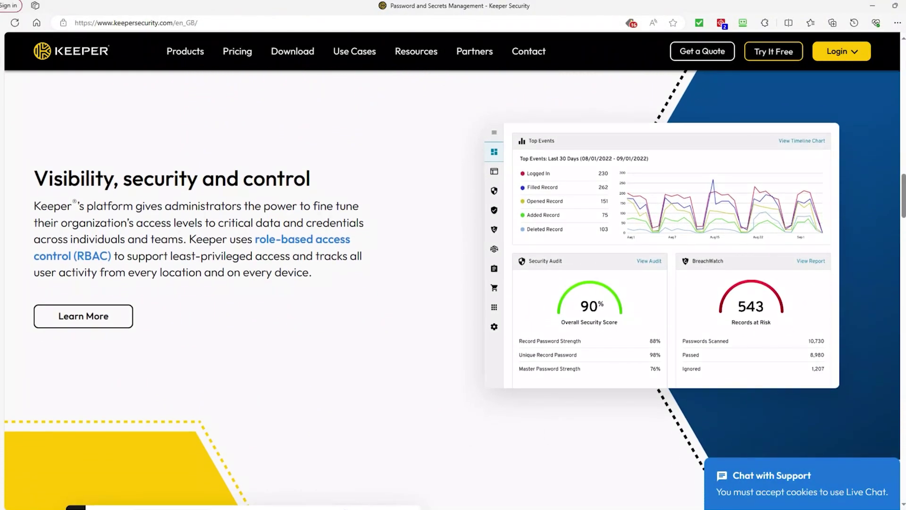
pyautogui.scroll(-2, 453, 283)
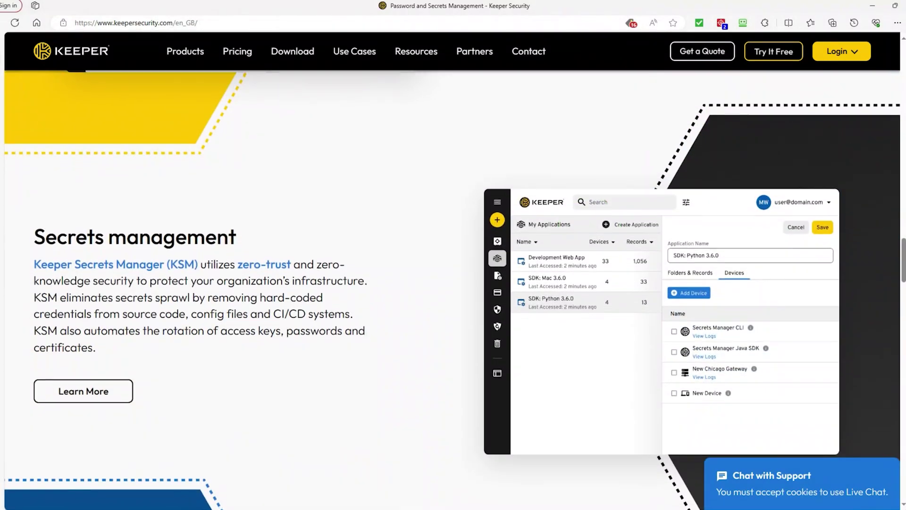
pyautogui.scroll(-2, 453, 283)
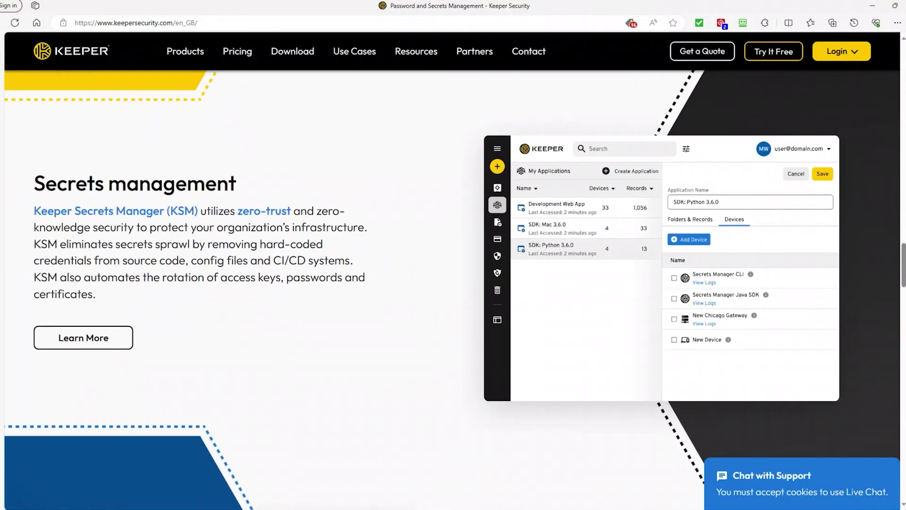
pyautogui.scroll(-2, 453, 283)
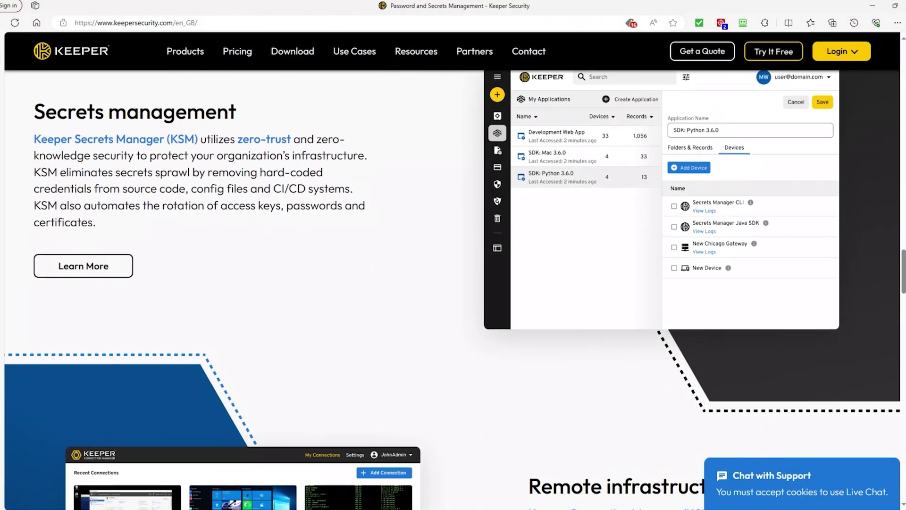
pyautogui.scroll(-2, 453, 283)
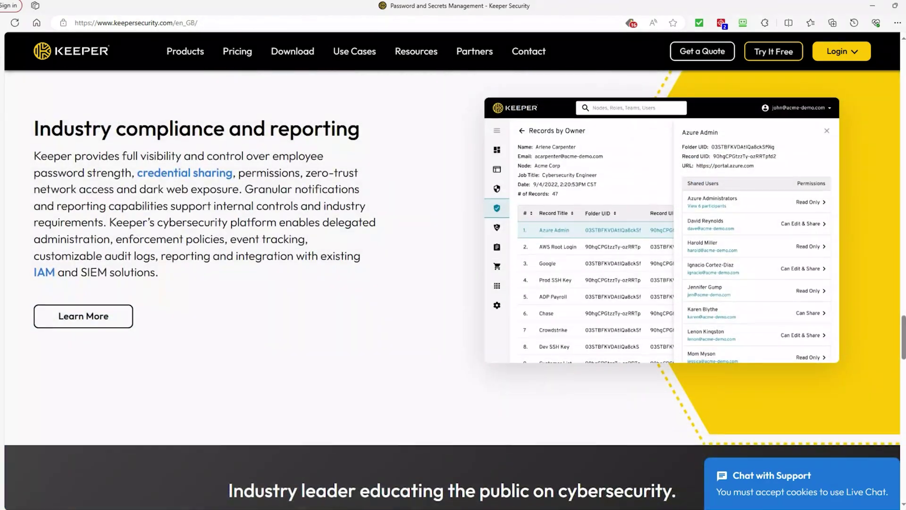
pyautogui.scroll(-2, 453, 283)
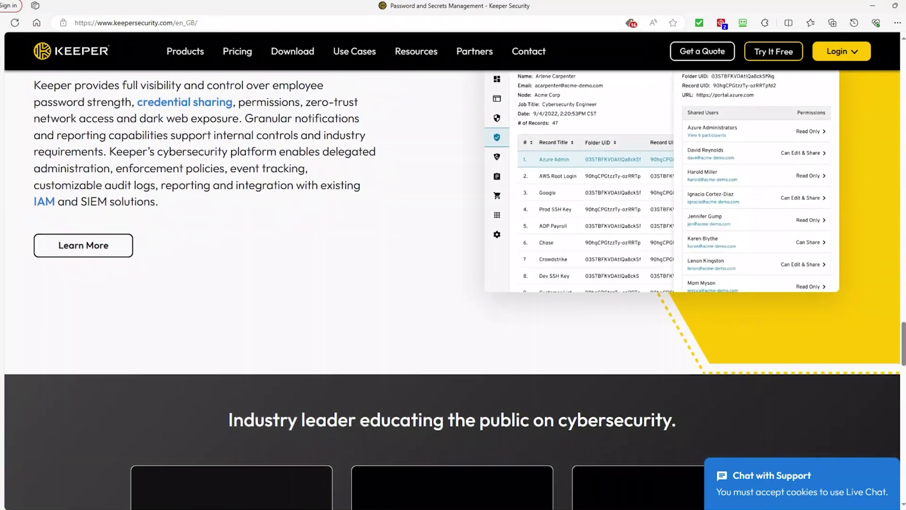
pyautogui.scroll(-2, 453, 283)
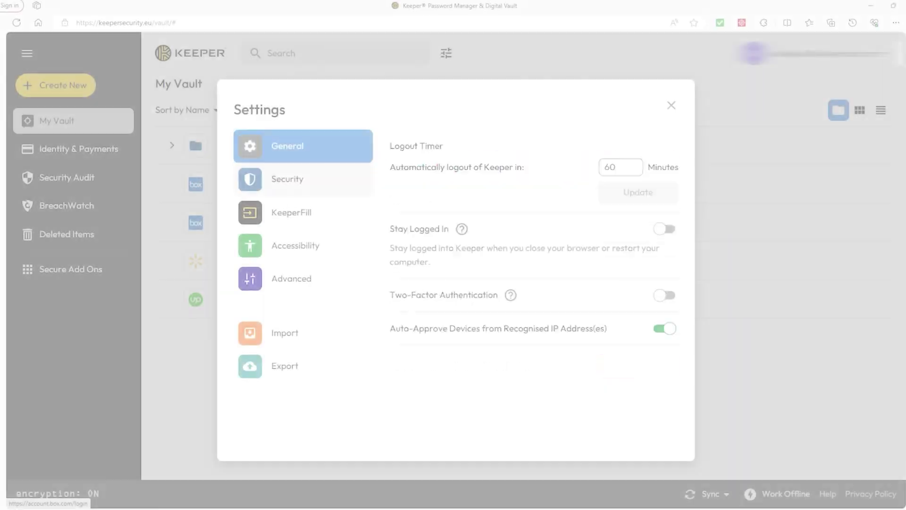
# In Security settings, turn on Two-Factor Authentication to show the authentication method choices.
pyautogui.click(303, 179)
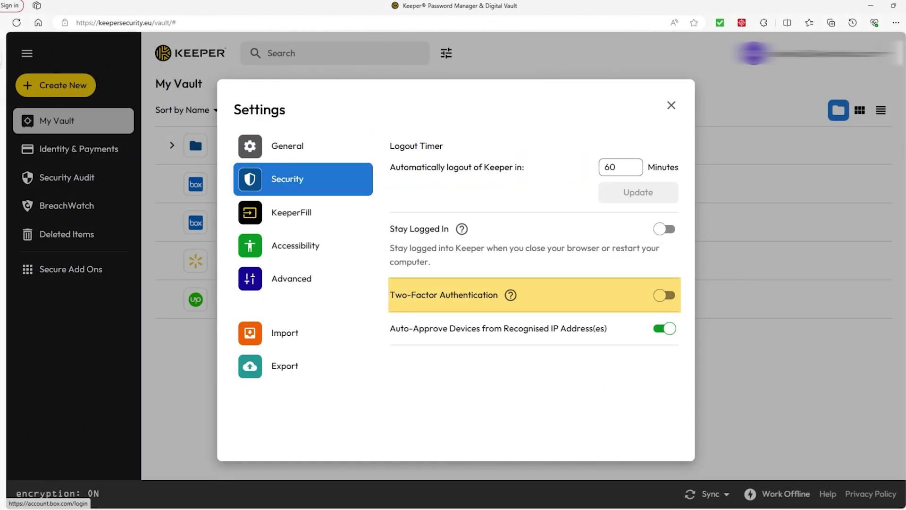
pyautogui.click(664, 295)
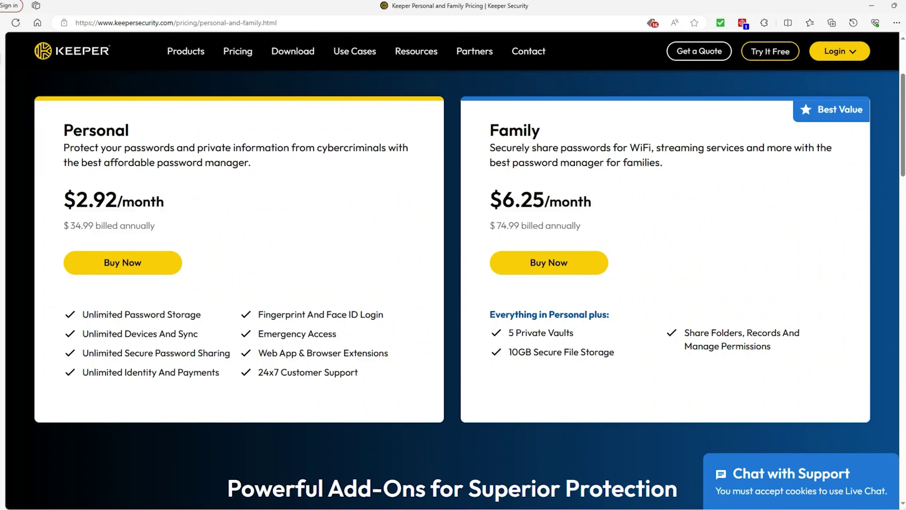
pyautogui.scroll(1, 452, 289)
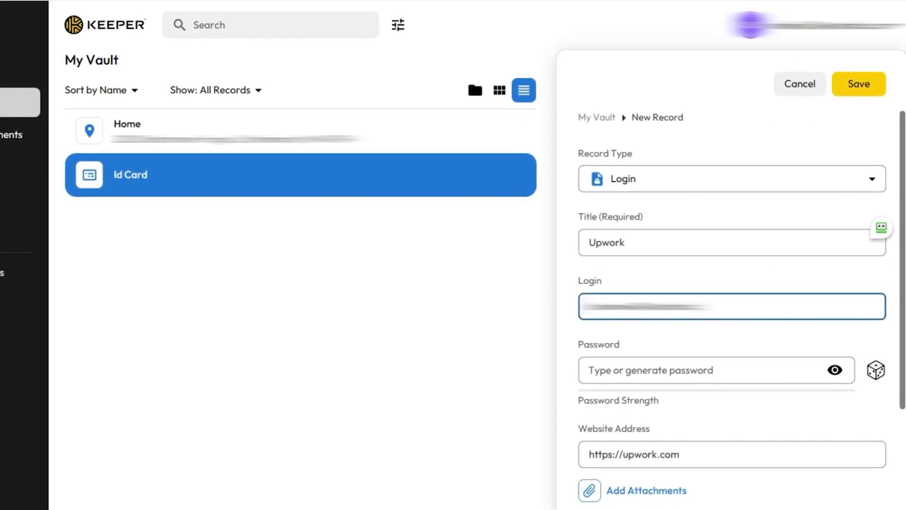
# Enter a password for the Upwork login and create the Safety Net folder.
pyautogui.click(708, 370)
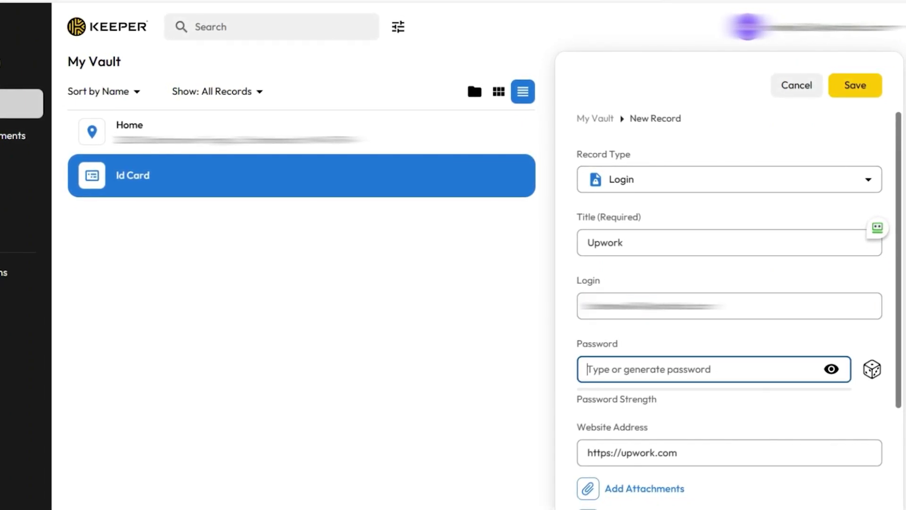
pyautogui.write('•••••••••')
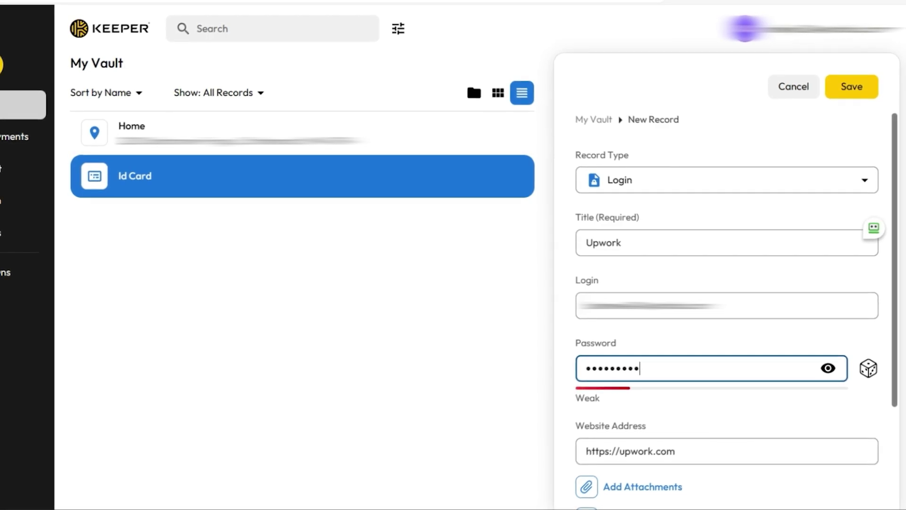
pyautogui.write('•••')
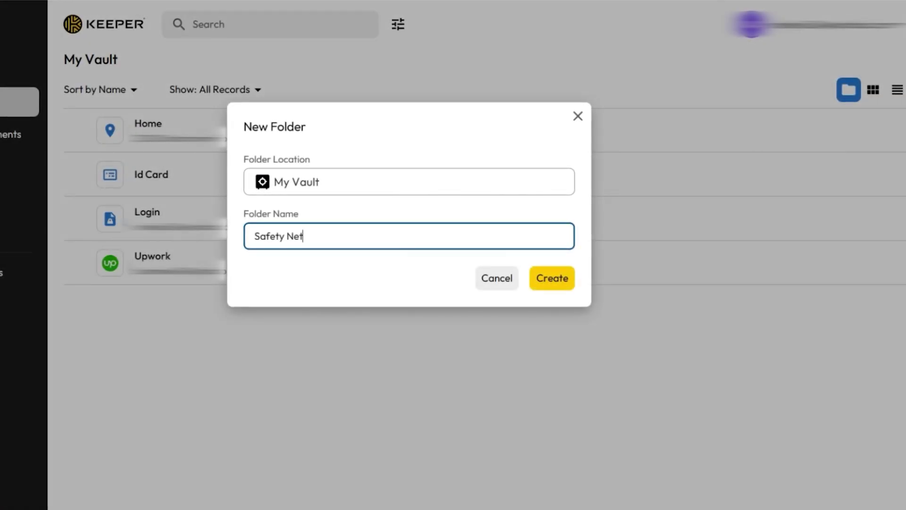
pyautogui.press('Return')
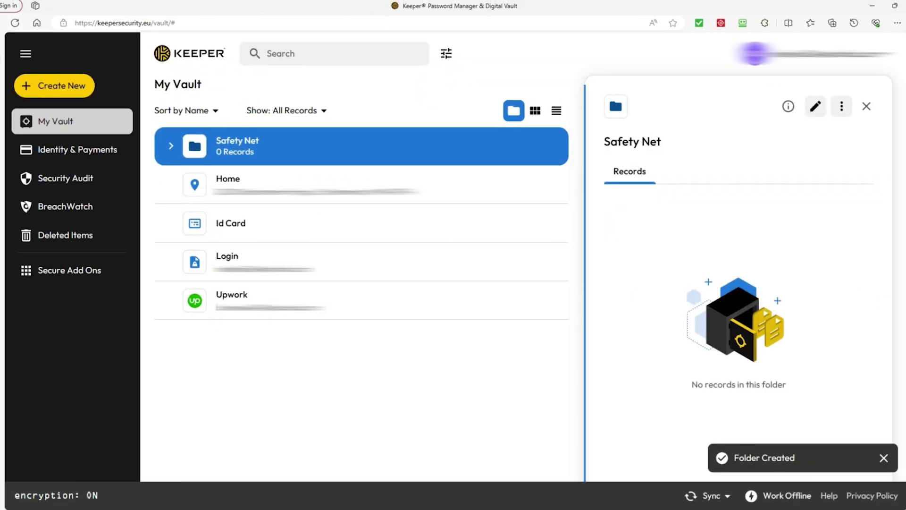
# Move the Home address record into the Safety Net folder and lengthen the generated password.
pyautogui.click(330, 185)
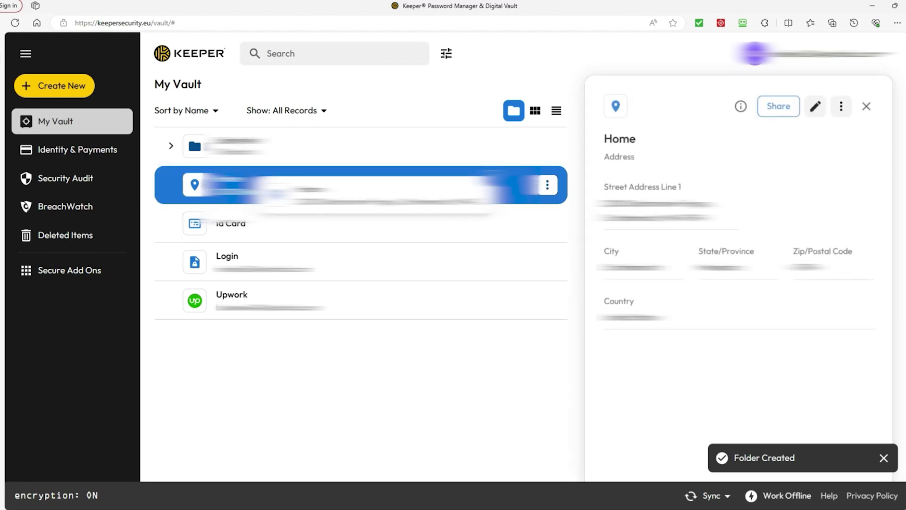
pyautogui.moveTo(330, 184); pyautogui.dragTo(283, 145)
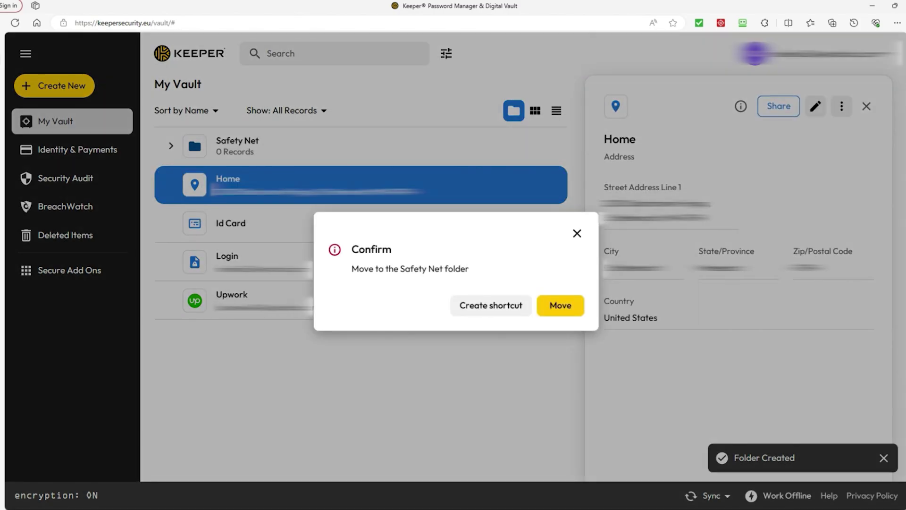
pyautogui.press('Return')
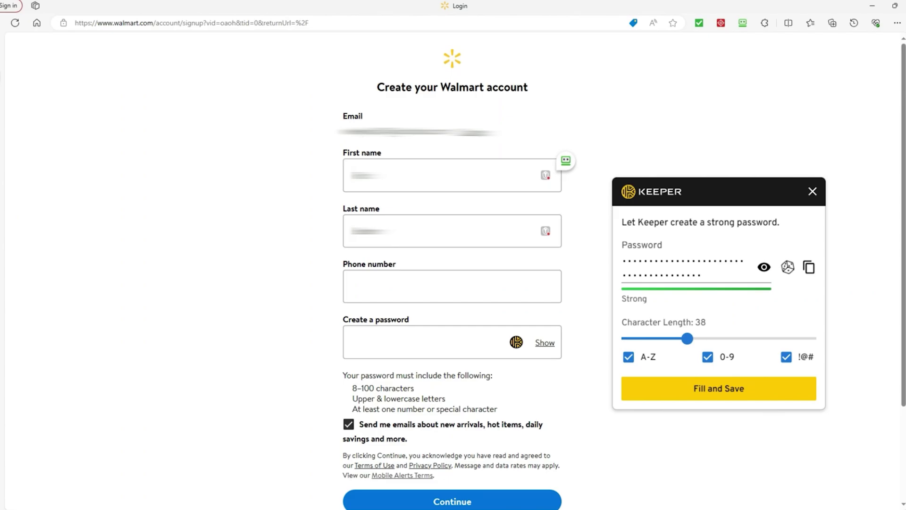
pyautogui.moveTo(687, 339); pyautogui.dragTo(734, 338)
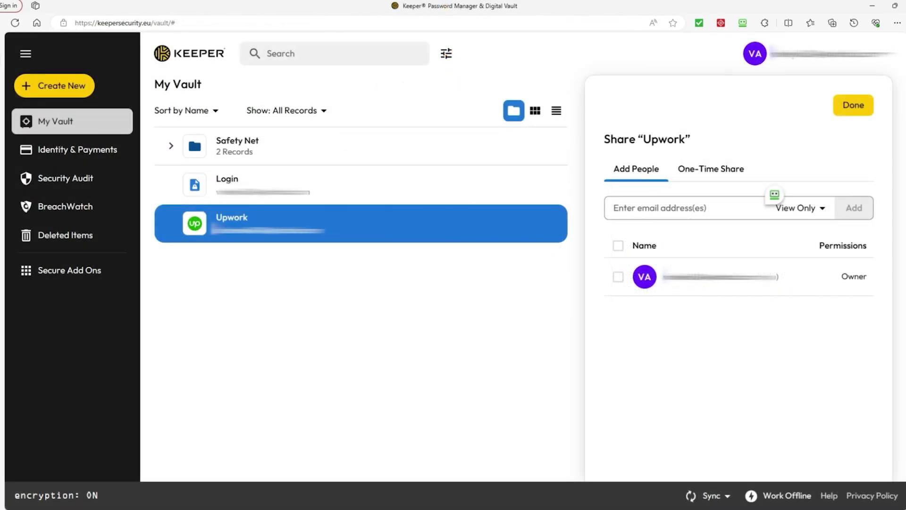
# Check Upwork's sharing permissions and One-Time Share, then pick RoboForm as the import source.
pyautogui.click(799, 207)
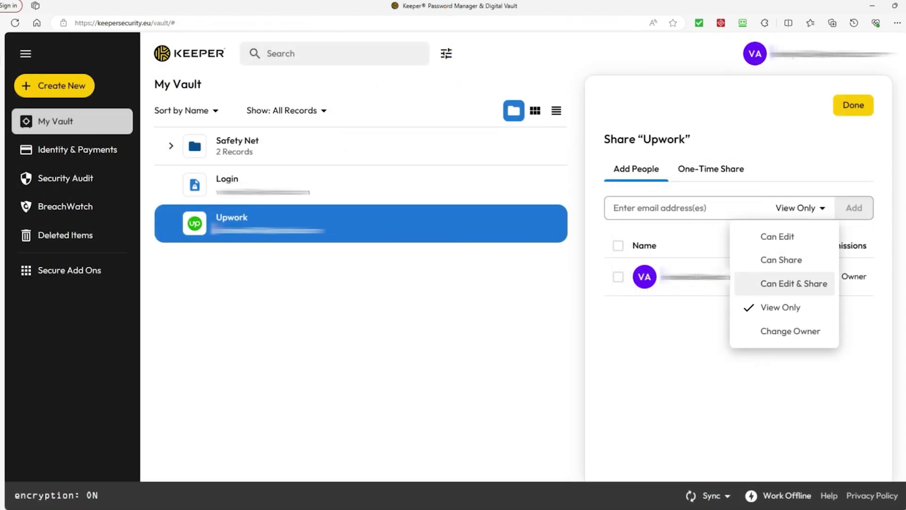
pyautogui.click(711, 168)
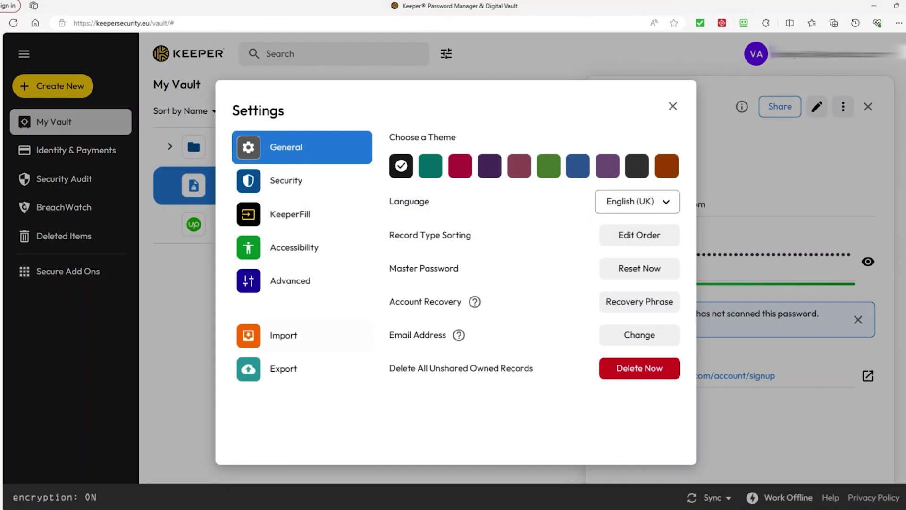
pyautogui.click(283, 335)
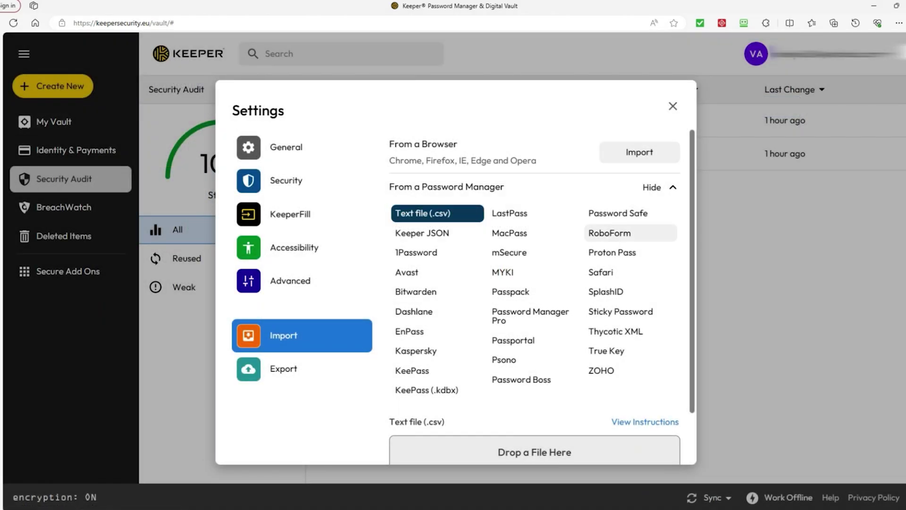
pyautogui.click(609, 232)
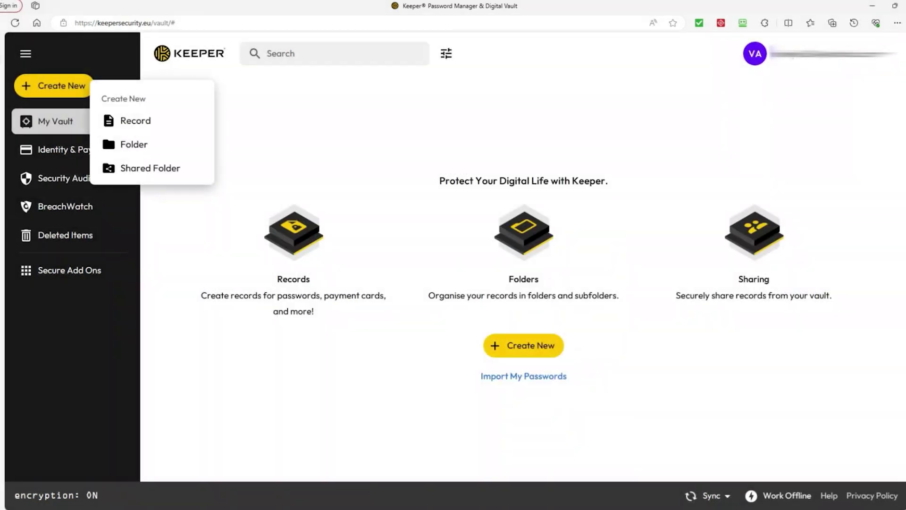
# Start a new vault record of type Identity Card titled Id Card.
pyautogui.press('Return')
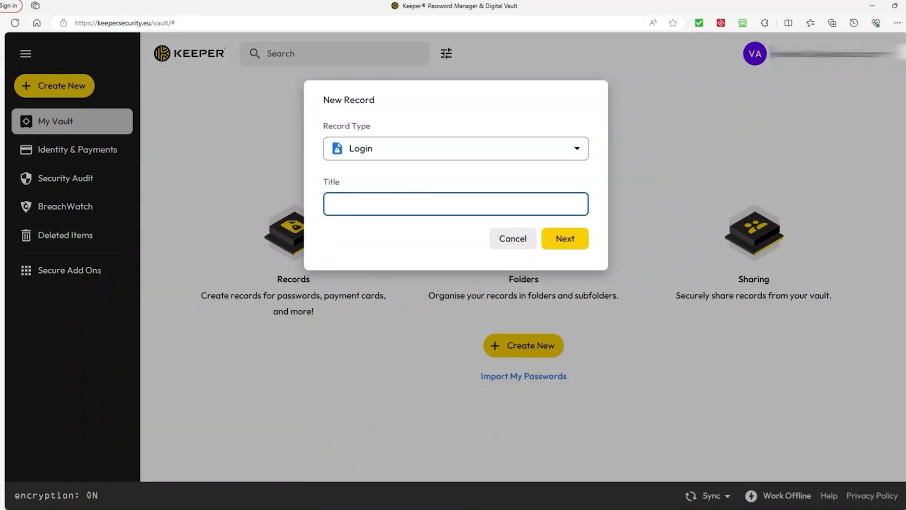
pyautogui.hotkey('shift', 'Tab')
pyautogui.press('space')
pyautogui.press('Down')
pyautogui.press('Down')
pyautogui.press('Down')
pyautogui.press('Down')
pyautogui.press('Down')
pyautogui.press('Down')
pyautogui.press('Down')
pyautogui.press('Down')
pyautogui.press('Down')
pyautogui.press('Down')
pyautogui.press('Down')
pyautogui.press('Down')
pyautogui.press('Down')
pyautogui.press('Down')
pyautogui.press('Down')
pyautogui.press('Down')
pyautogui.press('Down')
pyautogui.press('Down')
pyautogui.press('Down')
pyautogui.press('Down')
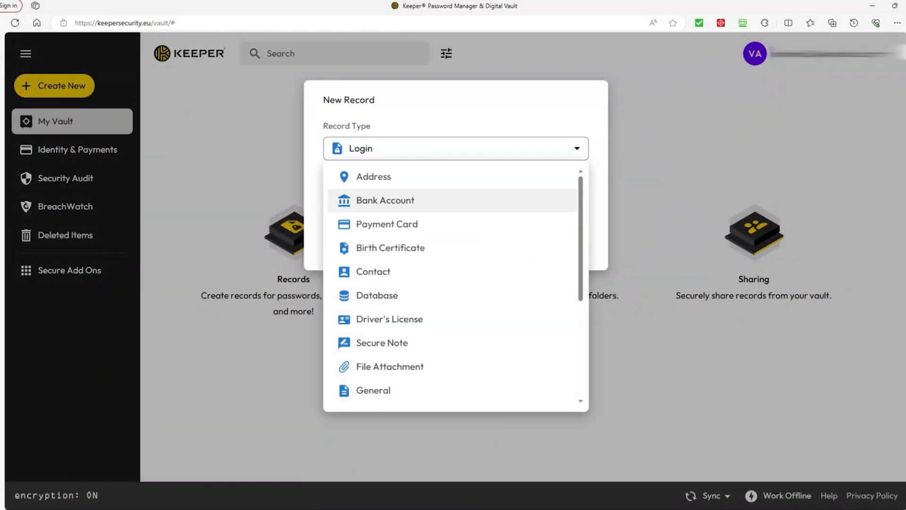
pyautogui.press('Return')
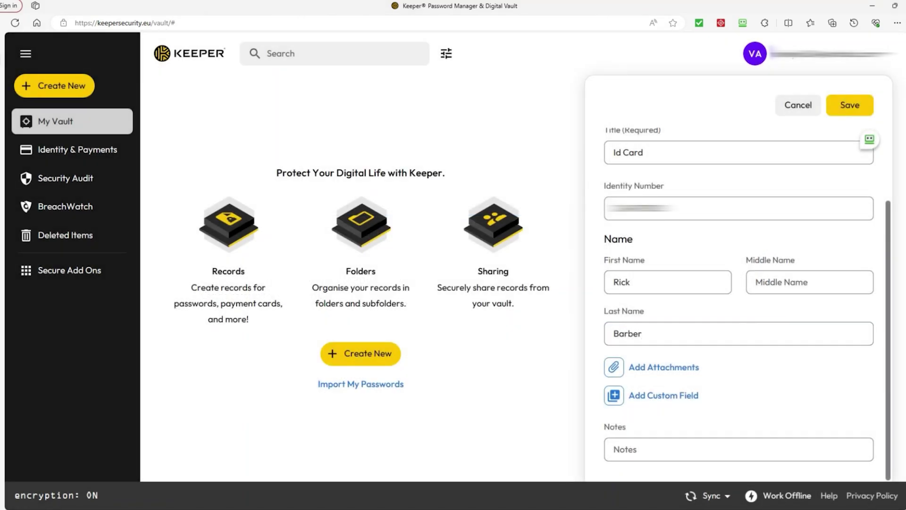
pyautogui.press('Return')
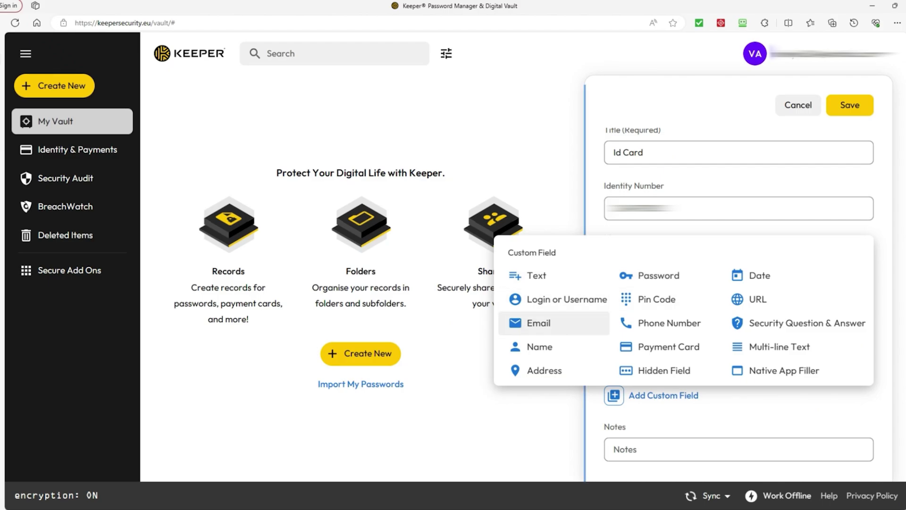
# Add a new Home address custom field to the Id Card record.
pyautogui.click(544, 370)
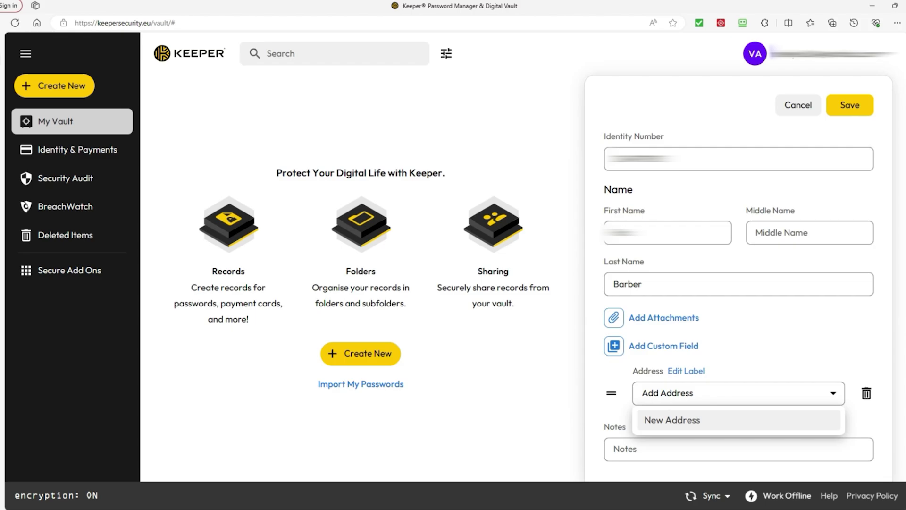
pyautogui.click(672, 420)
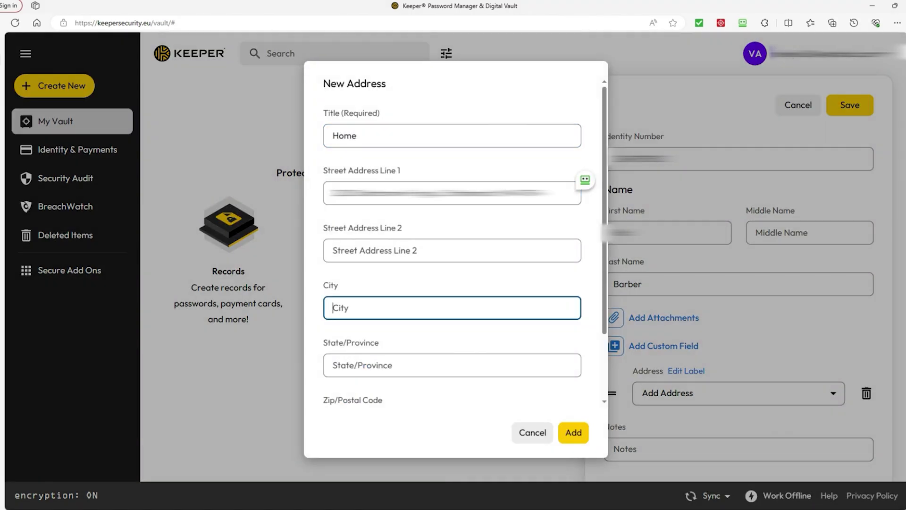
pyautogui.scroll(-1, 455, 241)
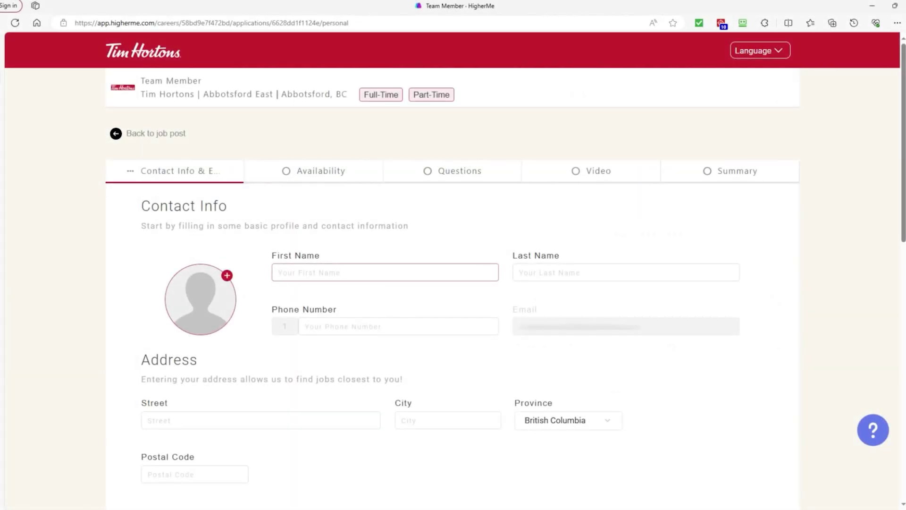
# Select the job application's name fields, ending on First Name.
pyautogui.click(385, 272)
pyautogui.click(625, 273)
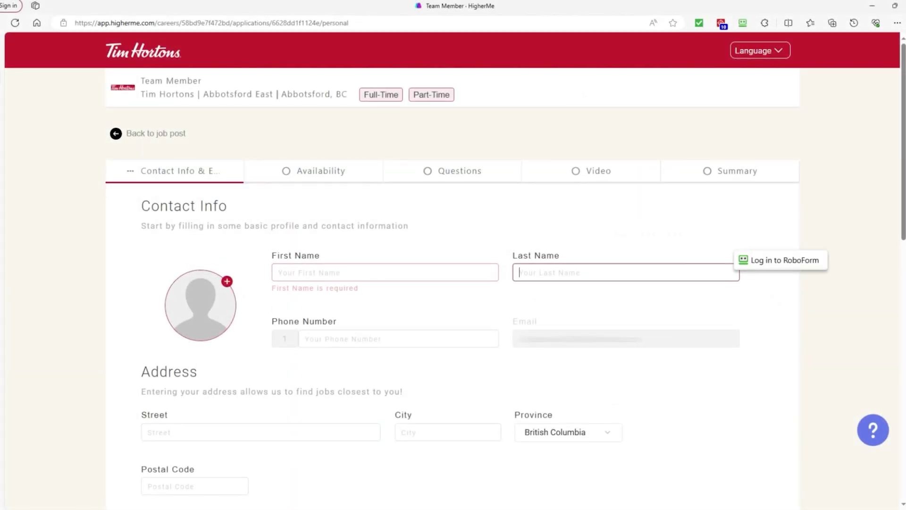
pyautogui.scroll(-2, 453, 283)
pyautogui.hotkey('shift', 'Tab')
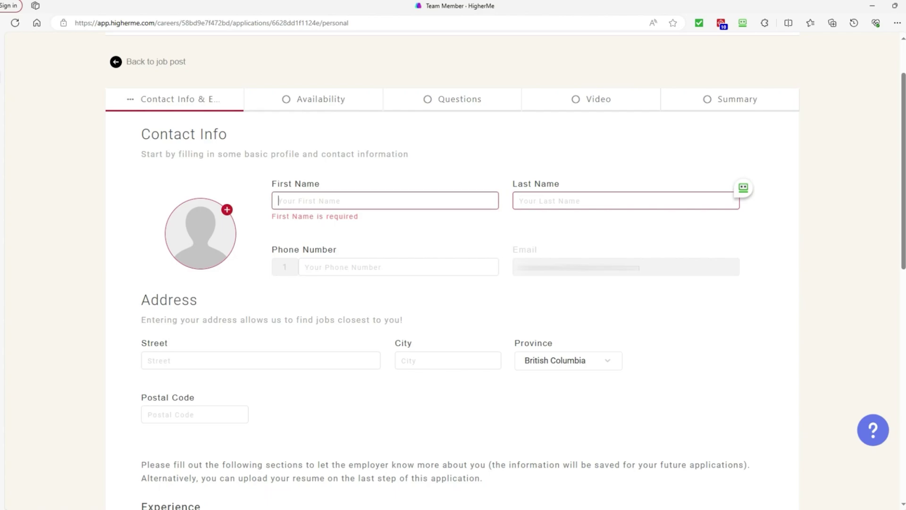
pyautogui.hotkey('shift', 'Tab')
# Autofill the form from the Id Card record via the Keeper extension, searching 'ide'.
pyautogui.click(765, 22)
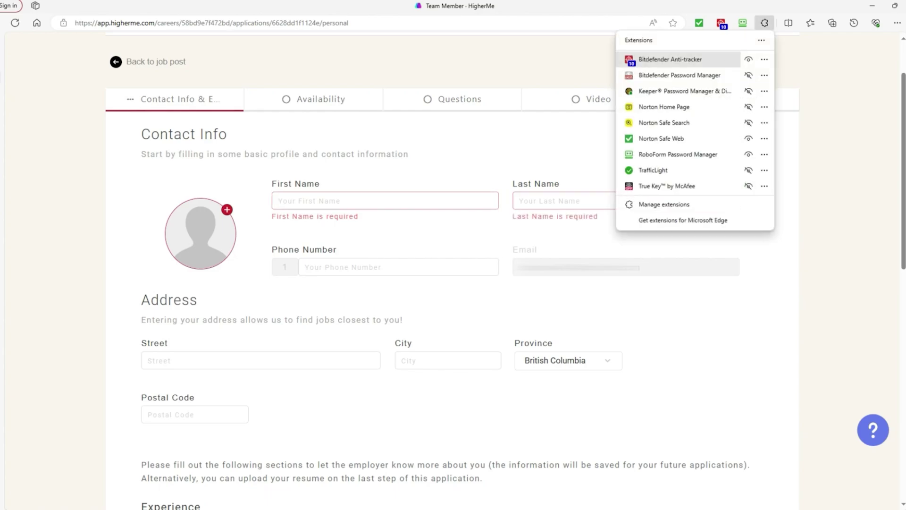
pyautogui.click(680, 91)
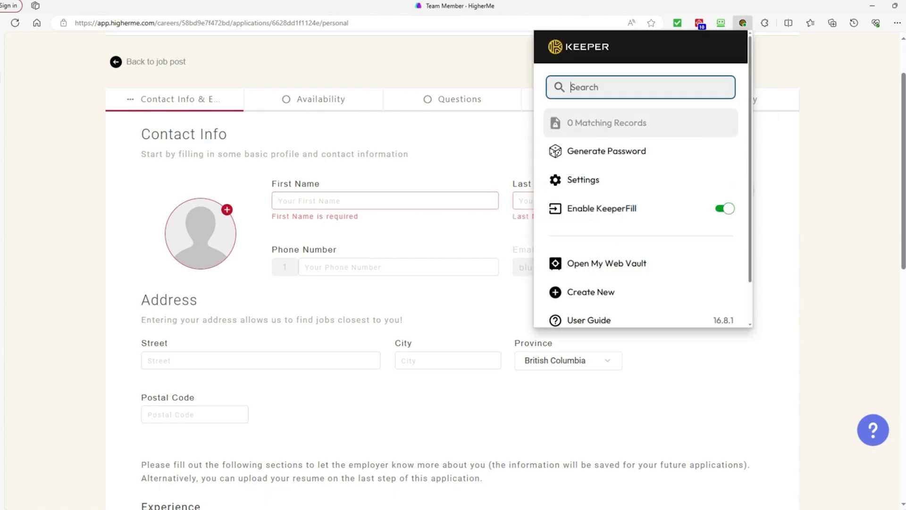
pyautogui.write('identity')
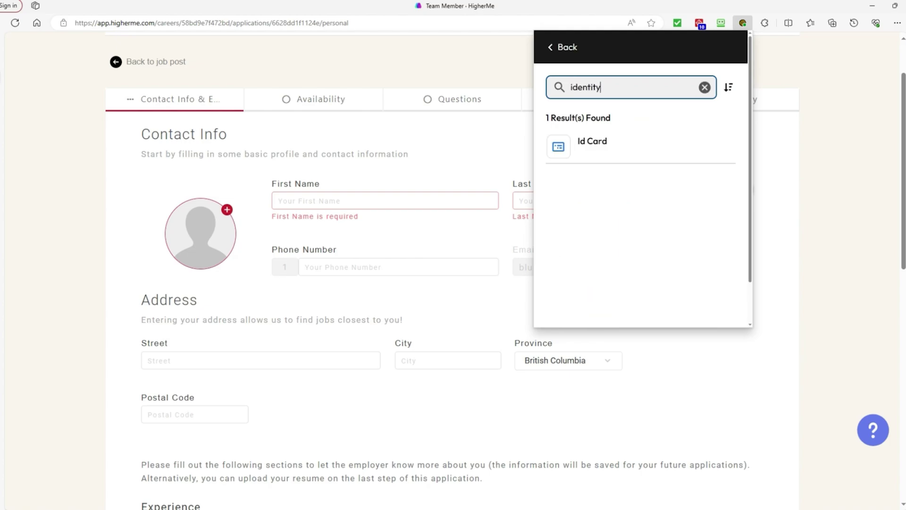
pyautogui.click(592, 144)
pyautogui.scroll(-3, 641, 203)
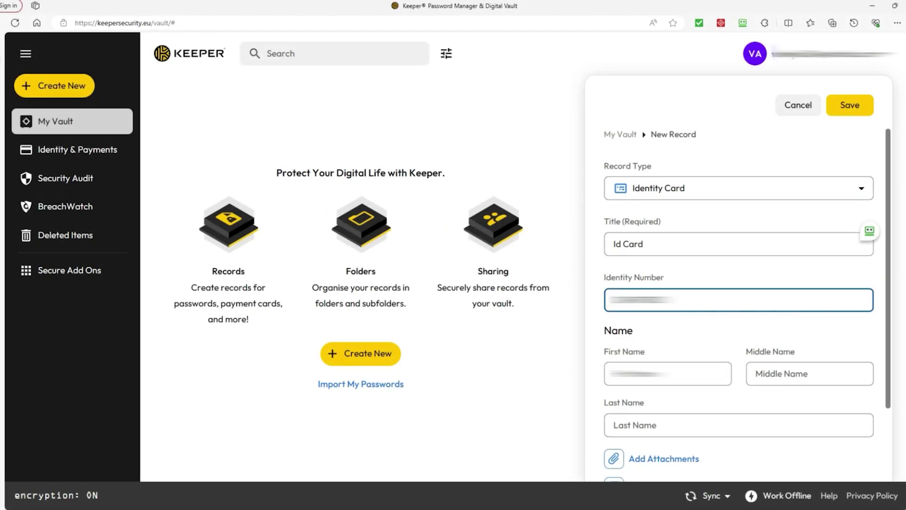
# Go through the Personal Info profile's first name, postal code and street address fields.
pyautogui.click(667, 373)
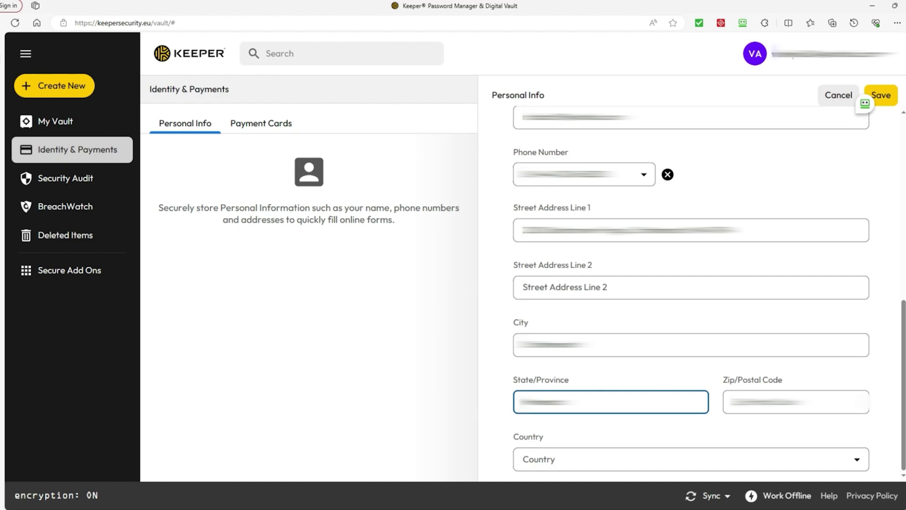
pyautogui.click(796, 402)
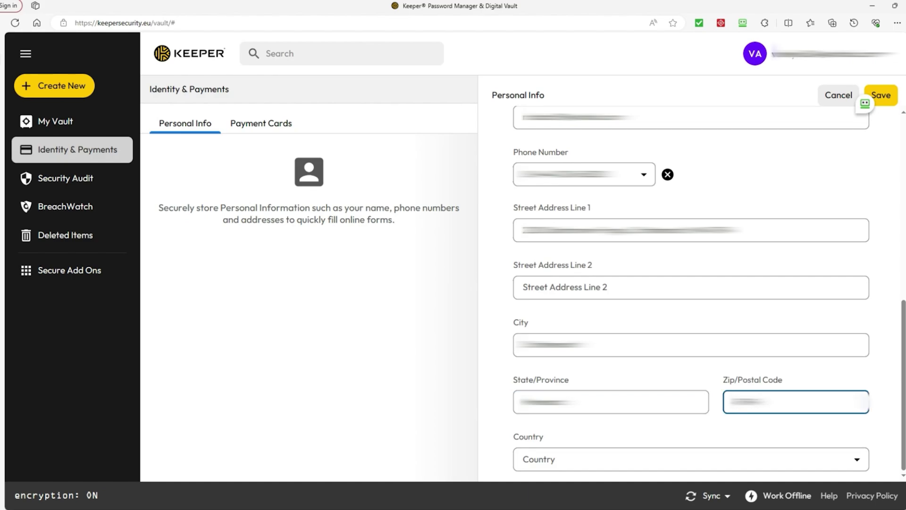
pyautogui.doubleClick(722, 230)
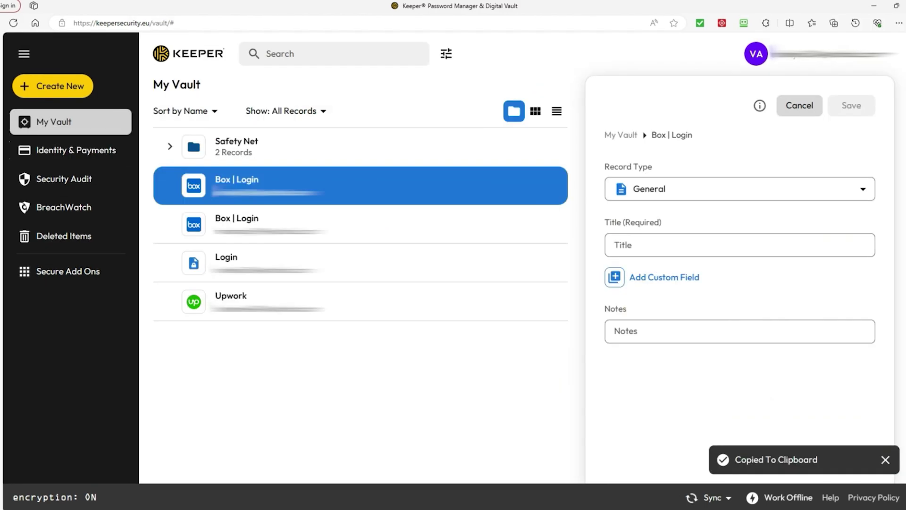
# Reveal the Box | Login password and regenerate it at 54 characters without symbols or digits.
pyautogui.scroll(-3, 739, 283)
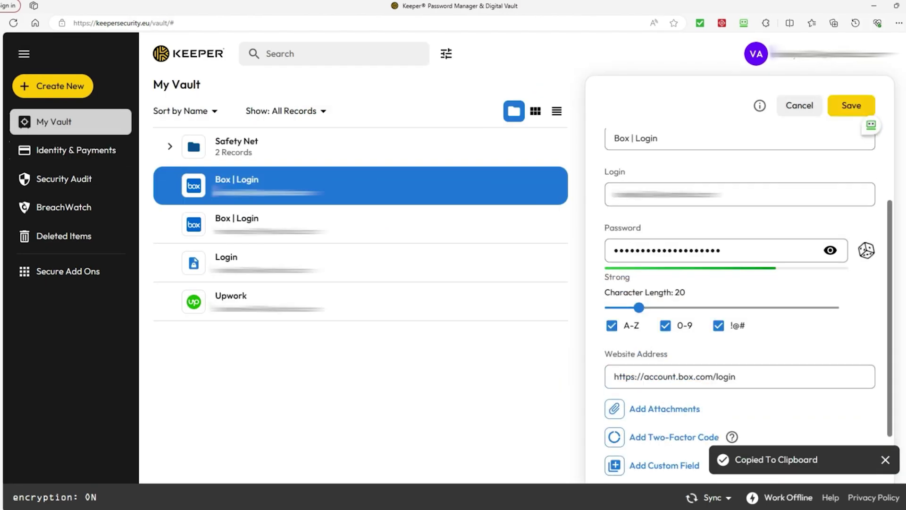
pyautogui.click(830, 250)
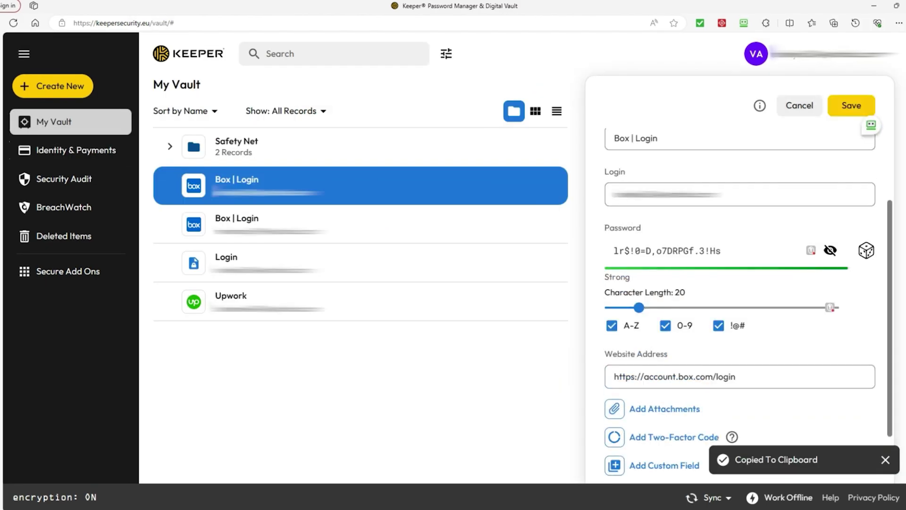
pyautogui.moveTo(639, 308); pyautogui.dragTo(721, 307)
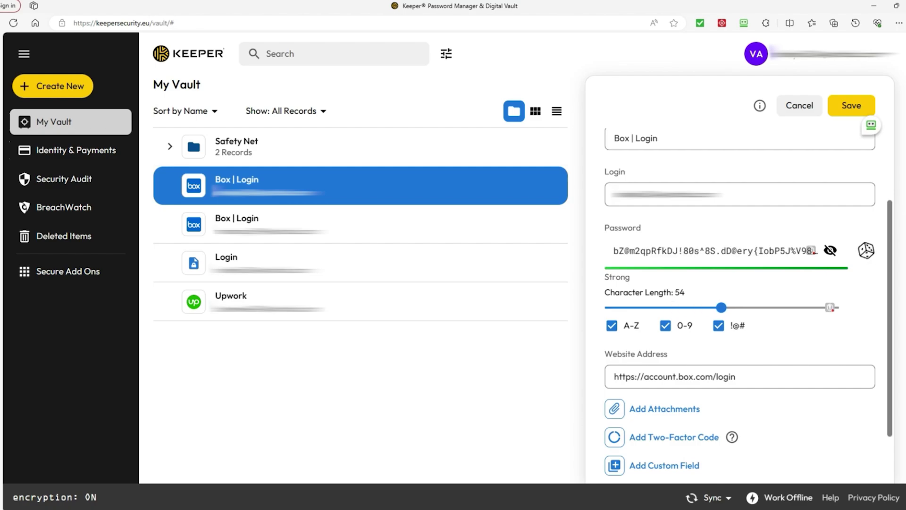
pyautogui.click(718, 325)
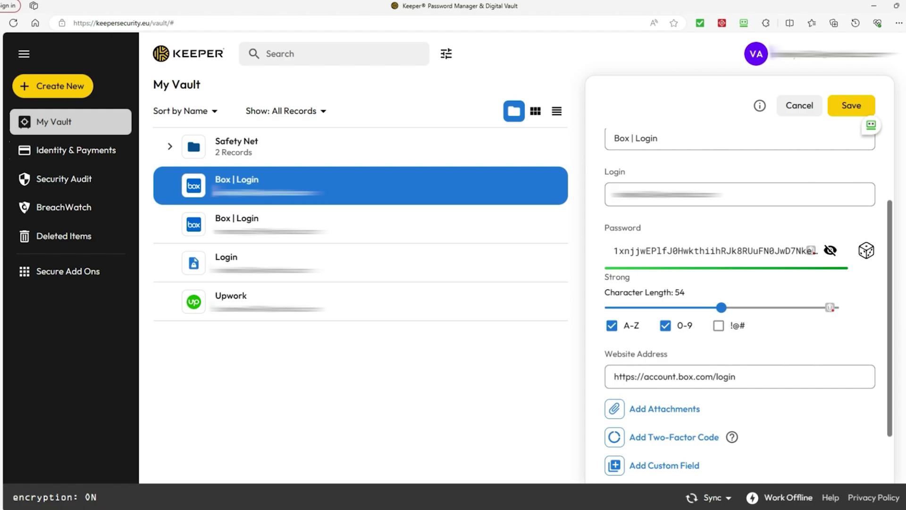
pyautogui.click(665, 325)
pyautogui.scroll(-2, 739, 330)
pyautogui.click(661, 451)
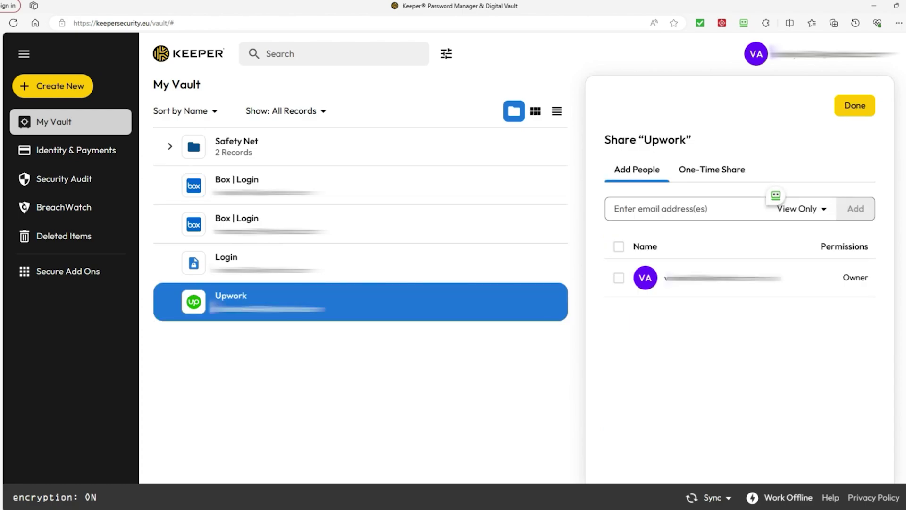
# Create a one-time share link for Upwork expiring at a custom date and time.
pyautogui.click(798, 208)
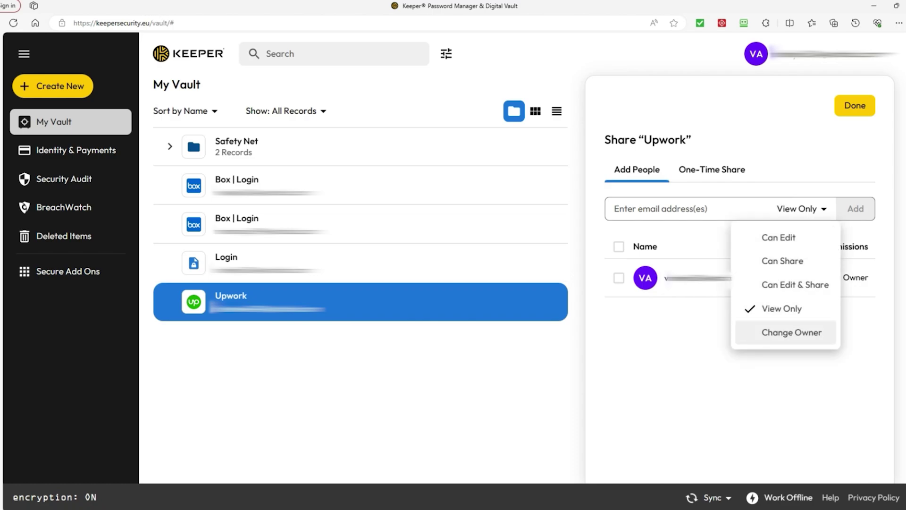
pyautogui.click(711, 169)
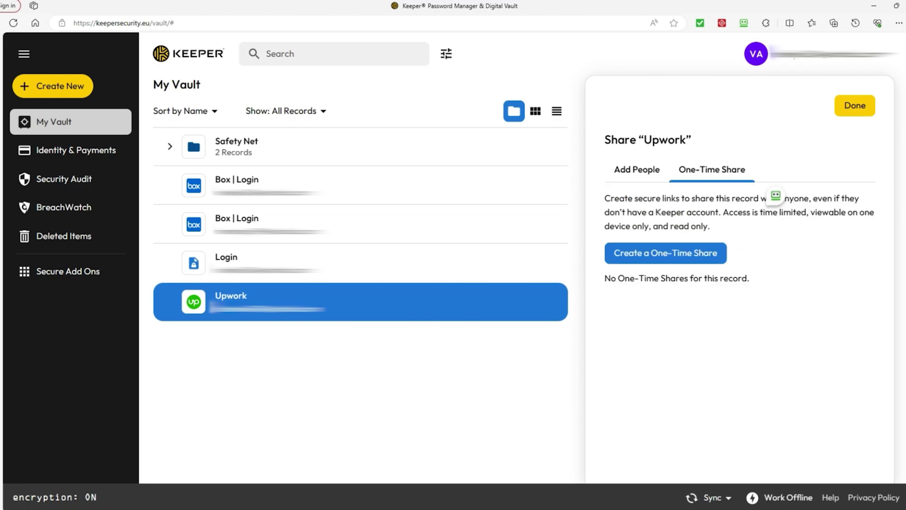
pyautogui.click(665, 253)
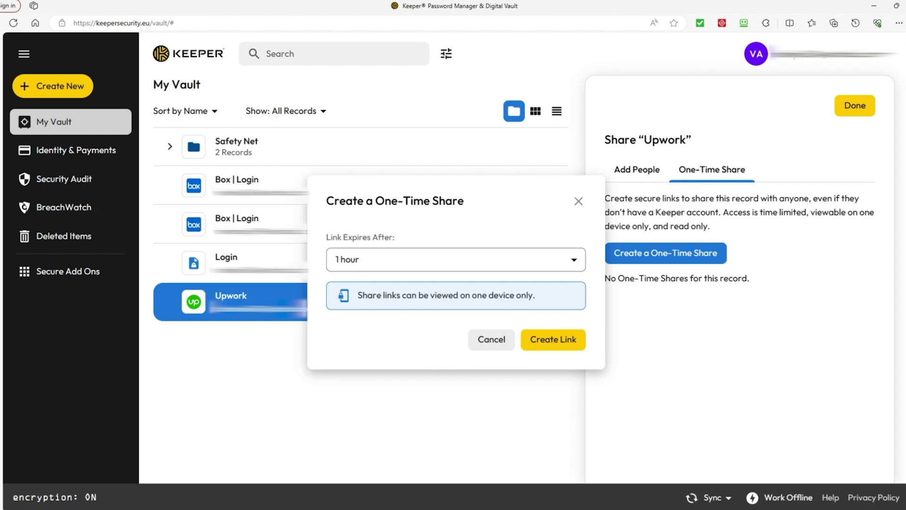
pyautogui.click(455, 259)
pyautogui.click(384, 440)
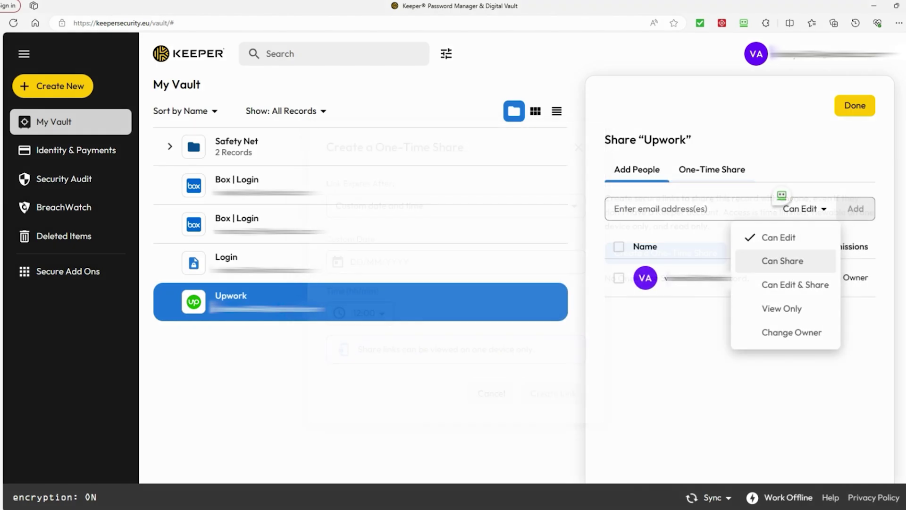
# Switch the Upwork sharing permission to Can Share, then back to View Only.
pyautogui.click(782, 260)
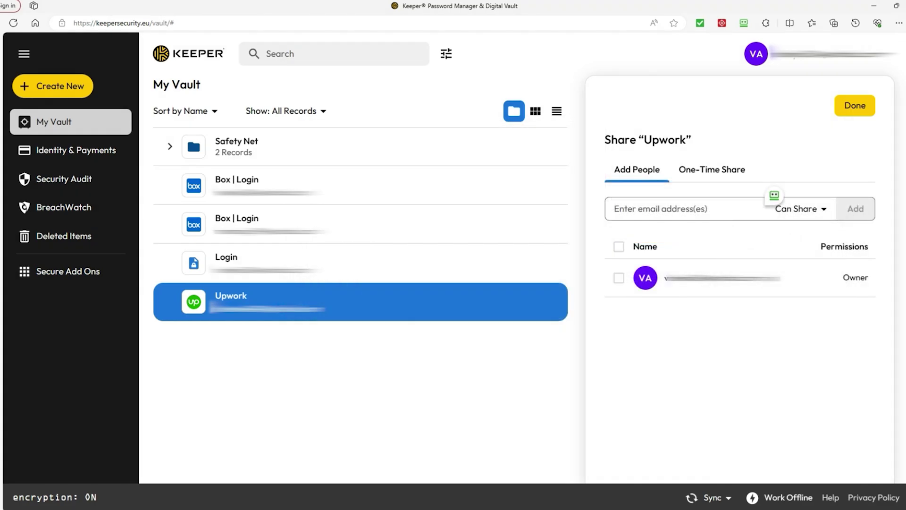
pyautogui.click(774, 205)
pyautogui.click(782, 308)
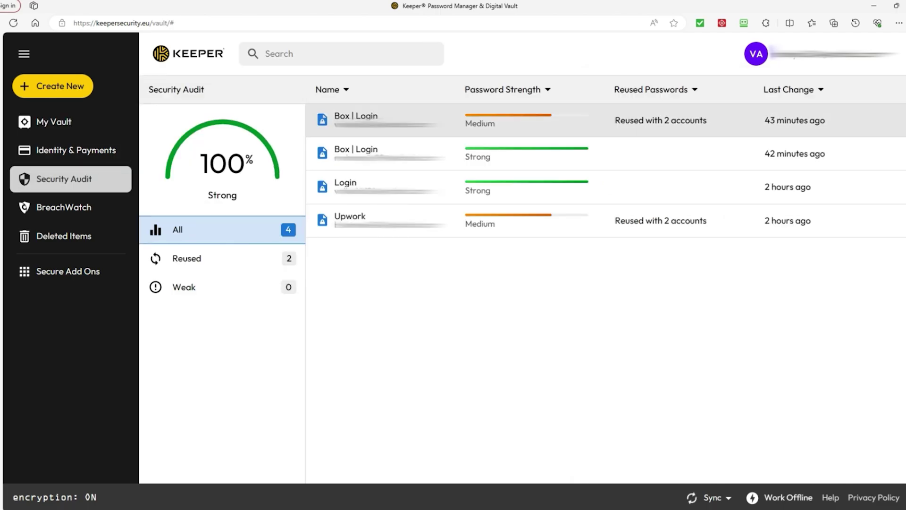
# View the second Box | Login, Login and Upwork audit details, ending on the Login record.
pyautogui.click(188, 322)
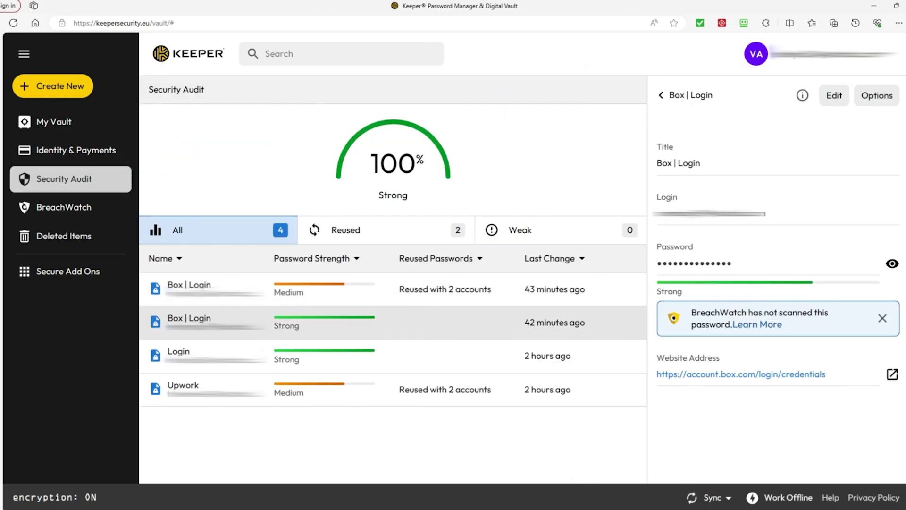
pyautogui.click(180, 354)
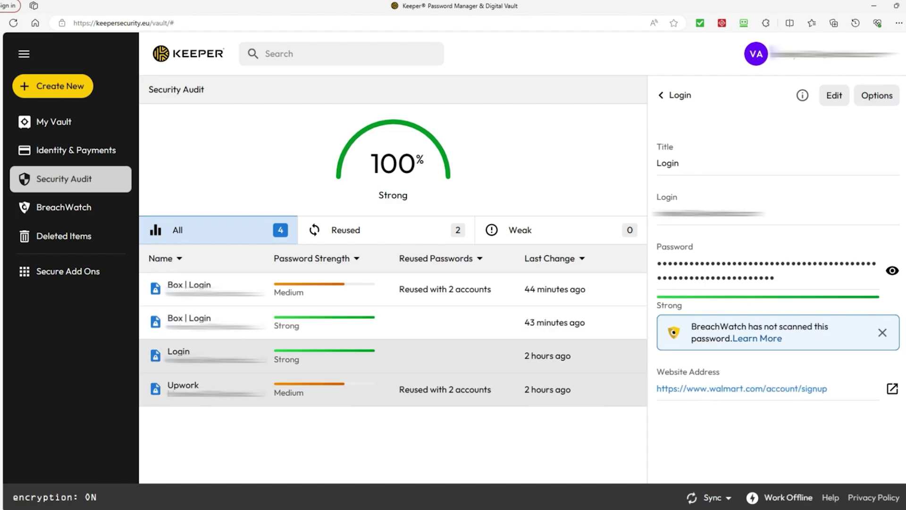
pyautogui.click(184, 386)
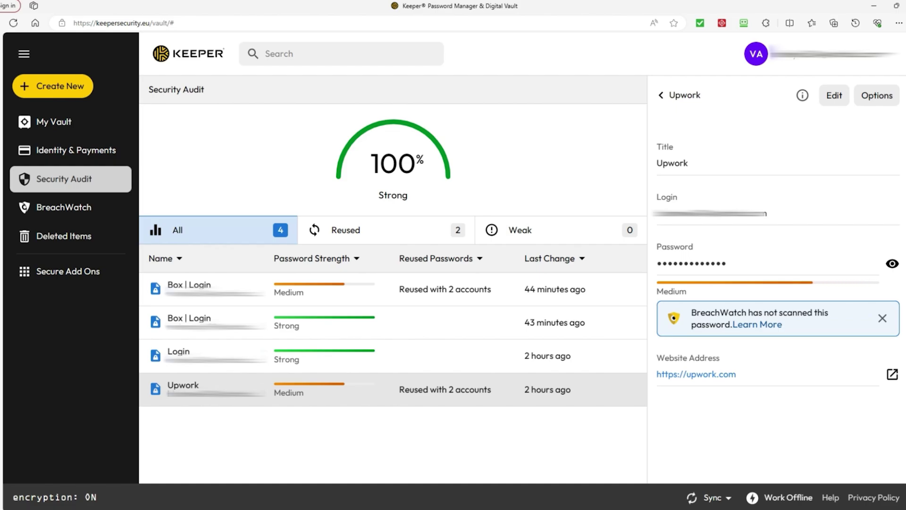
pyautogui.click(179, 354)
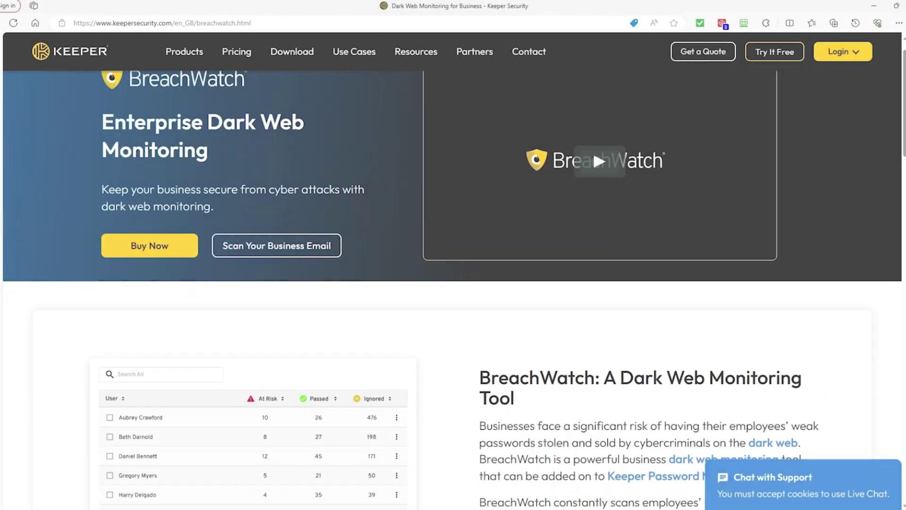
# Read down the BreachWatch page, then set the first emergency contact's access delay to No Delay.
pyautogui.scroll(-2, 593, 148)
pyautogui.scroll(-2, 592, 83)
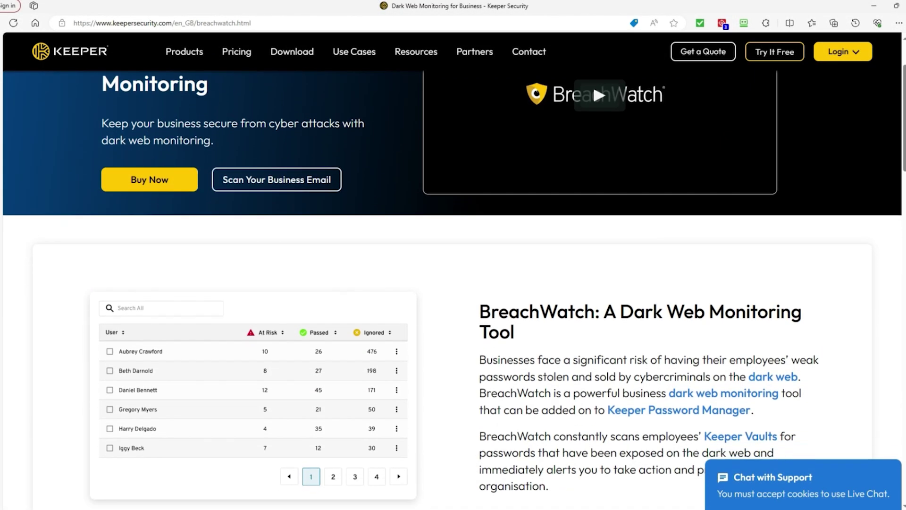
pyautogui.scroll(-2, 453, 283)
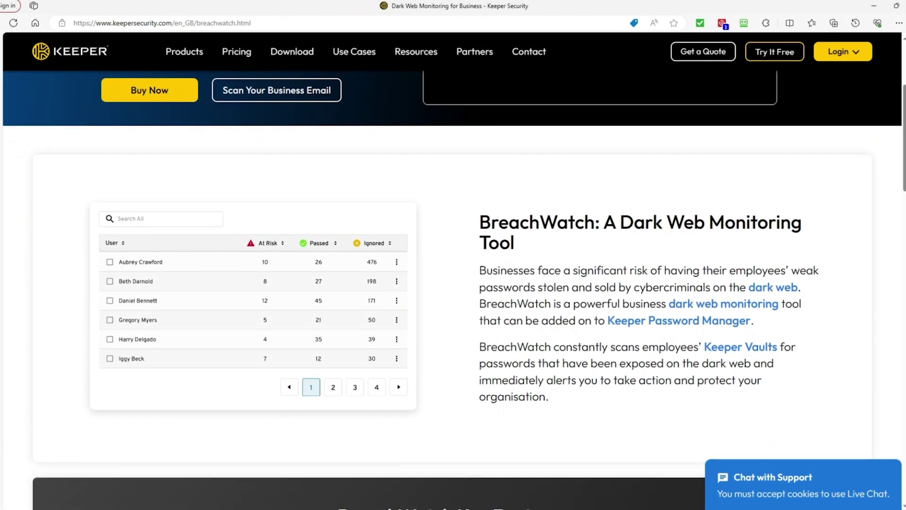
pyautogui.scroll(-2, 453, 283)
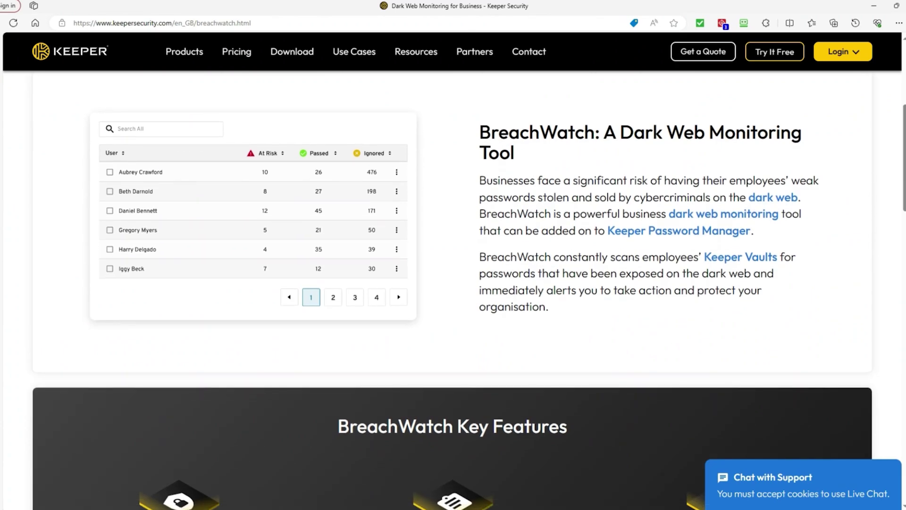
pyautogui.scroll(-2, 453, 283)
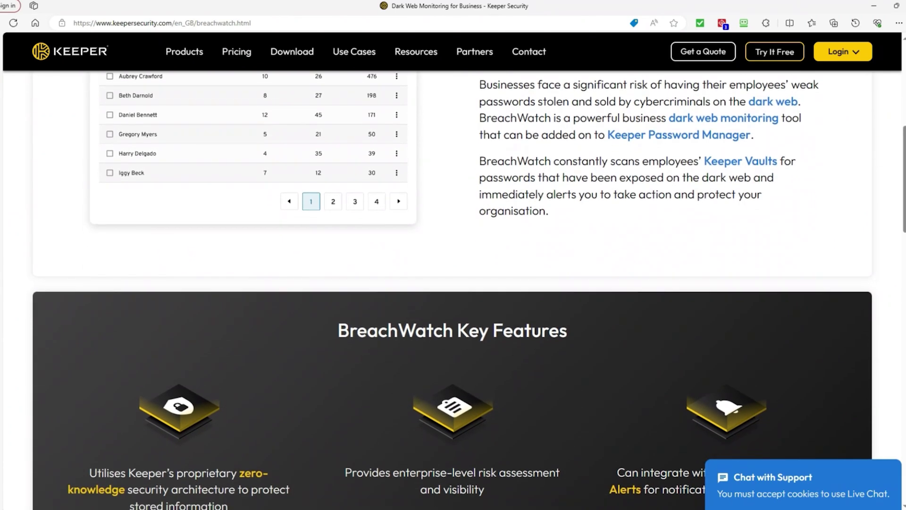
pyautogui.click(597, 259)
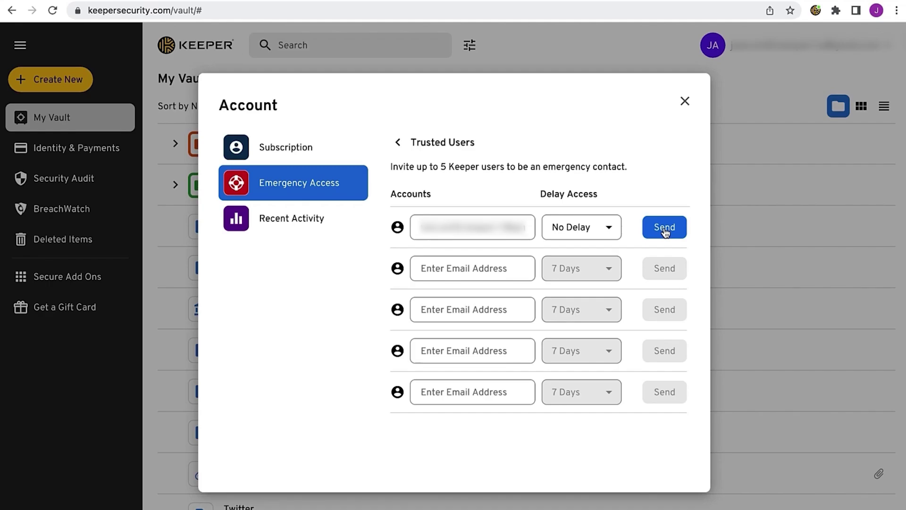
# Send the emergency access invite to the trusted contact and confirm it.
pyautogui.click(664, 228)
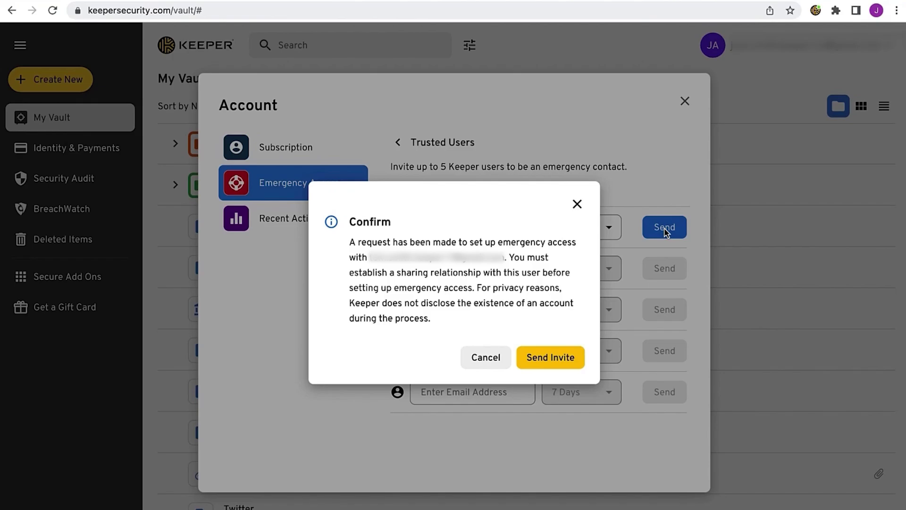
pyautogui.click(545, 358)
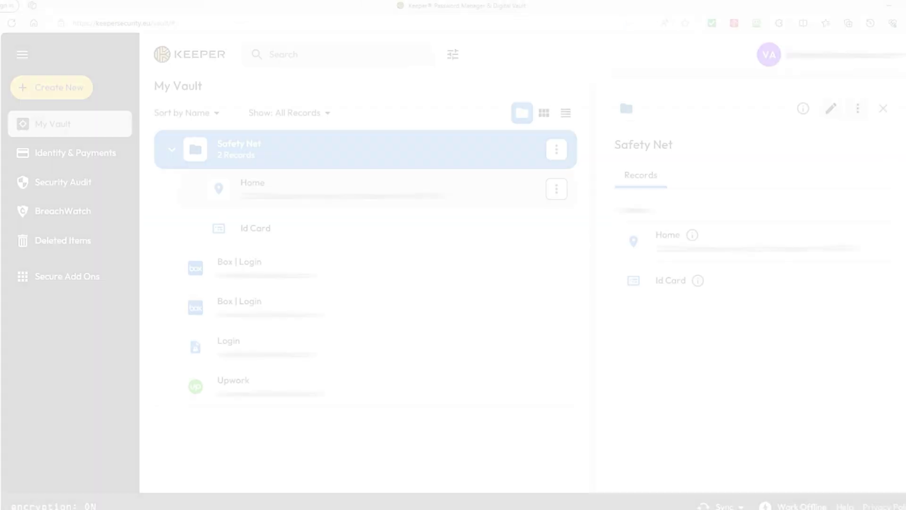
# Open the Box | Login record's details in the vault.
pyautogui.click(330, 267)
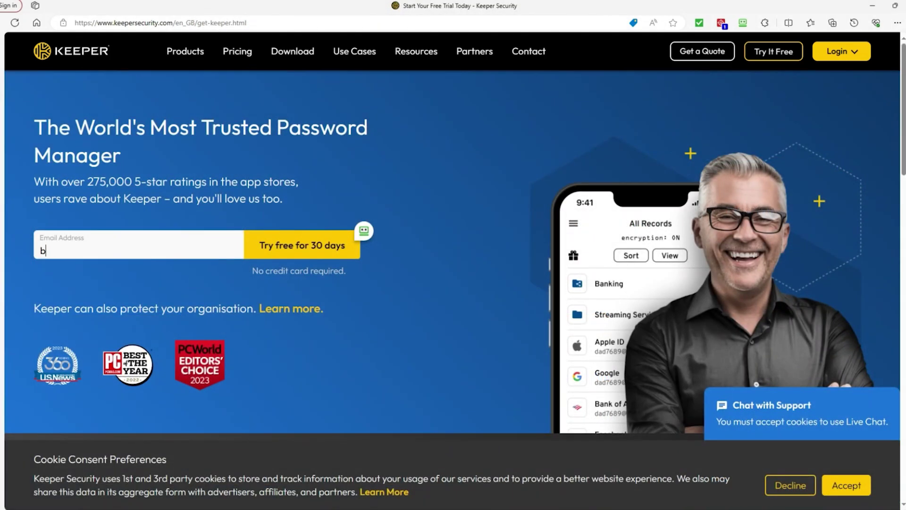
# Submit an e-mail address for the new account, begin the master password, and scroll the $64.97 checkout.
pyautogui.write('al')
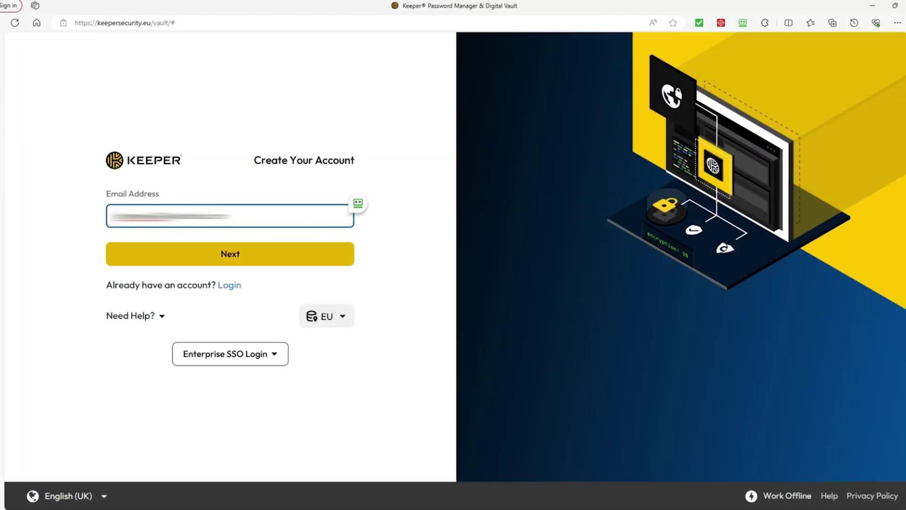
pyautogui.press('Return')
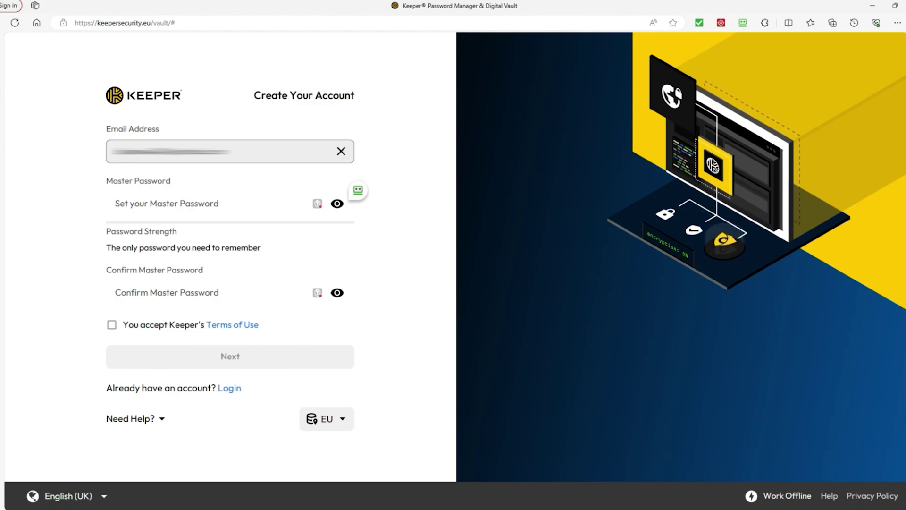
pyautogui.write('a')
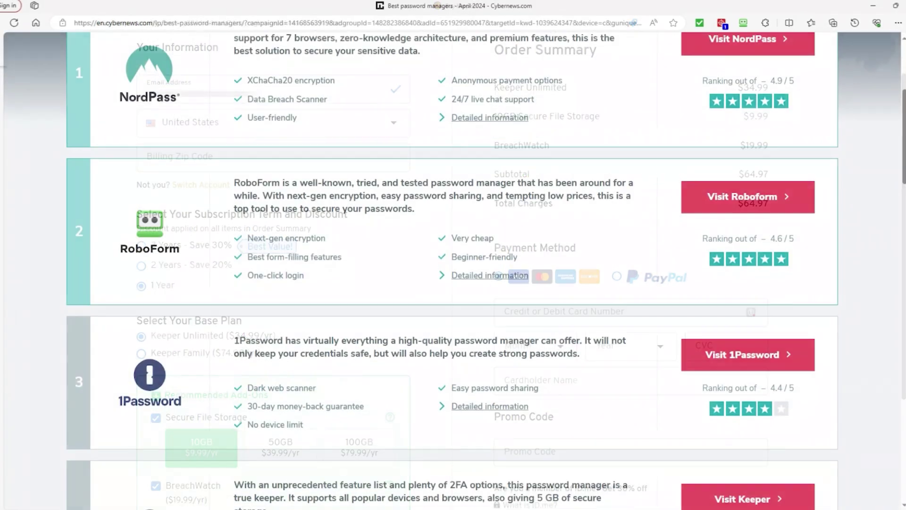
pyautogui.scroll(-2, 453, 269)
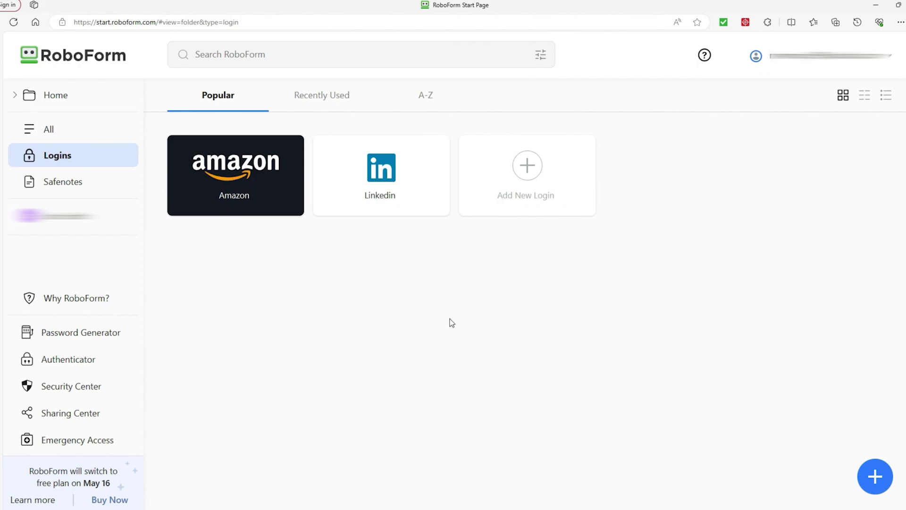
# Save a new Upwork login, then view the details of the first two identity cards.
pyautogui.click(526, 169)
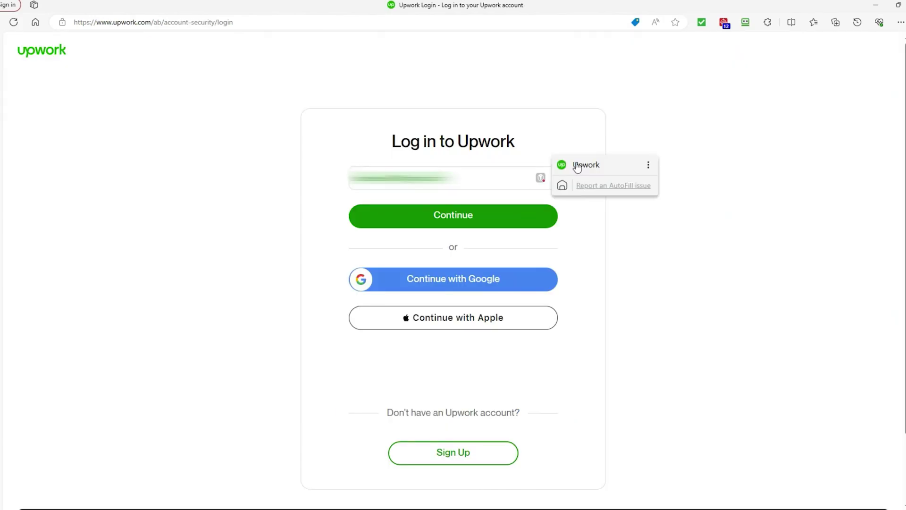
pyautogui.click(577, 166)
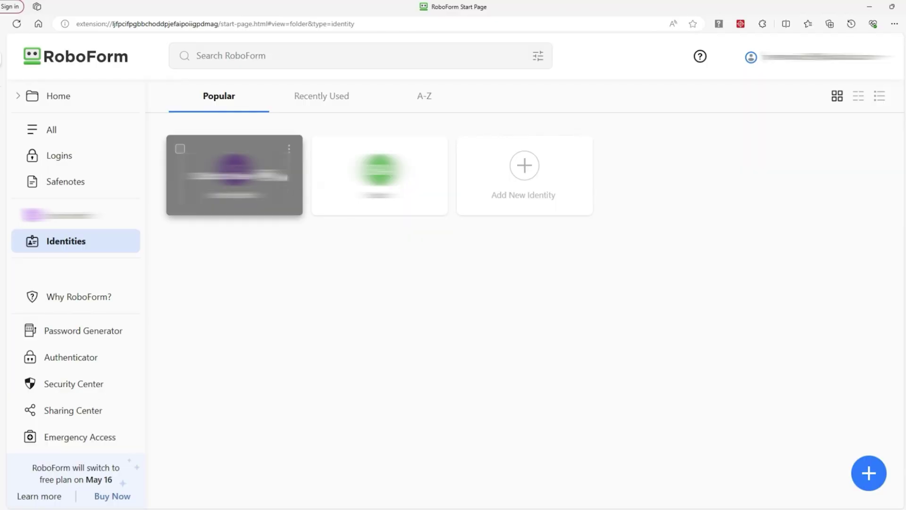
pyautogui.click(235, 174)
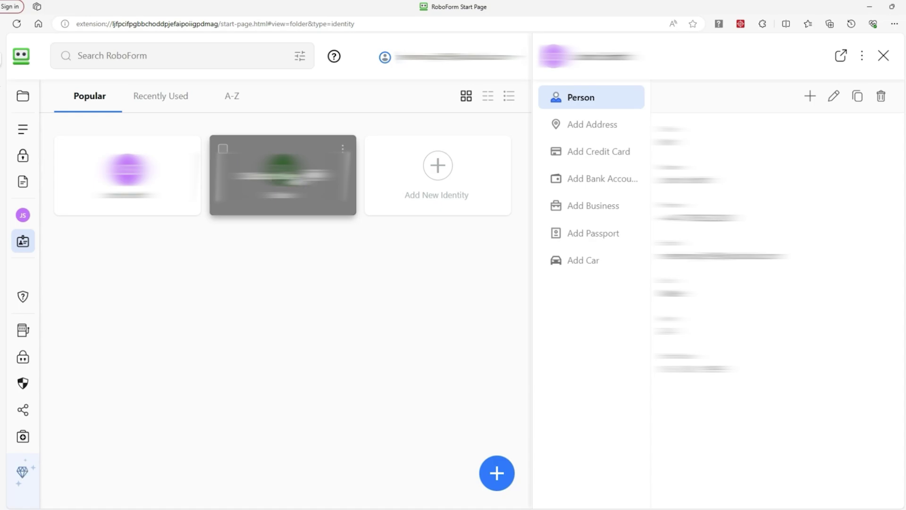
pyautogui.click(282, 175)
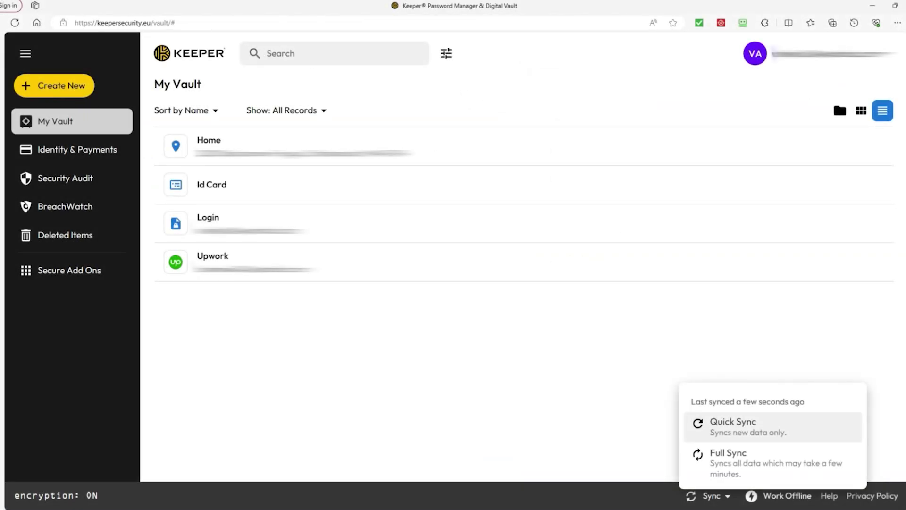
# Quick-sync the vault and open the BreachWatch section.
pyautogui.press('Escape')
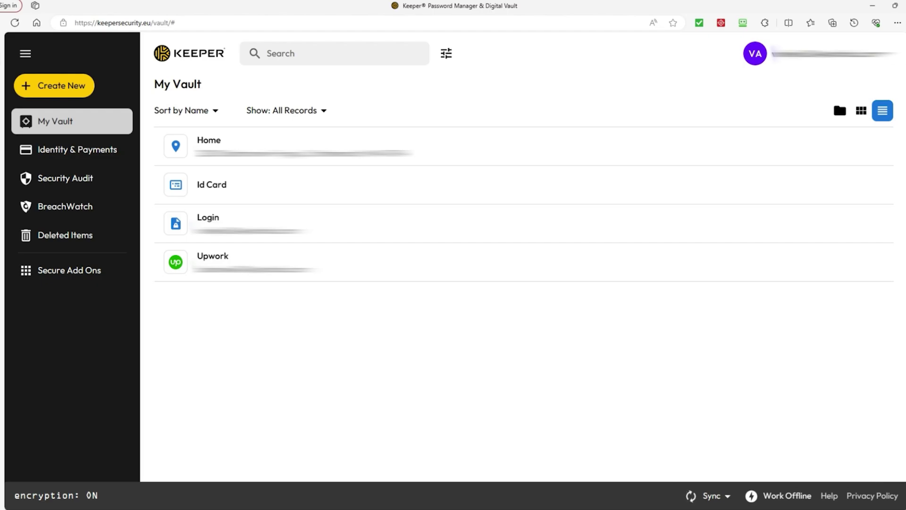
pyautogui.click(65, 206)
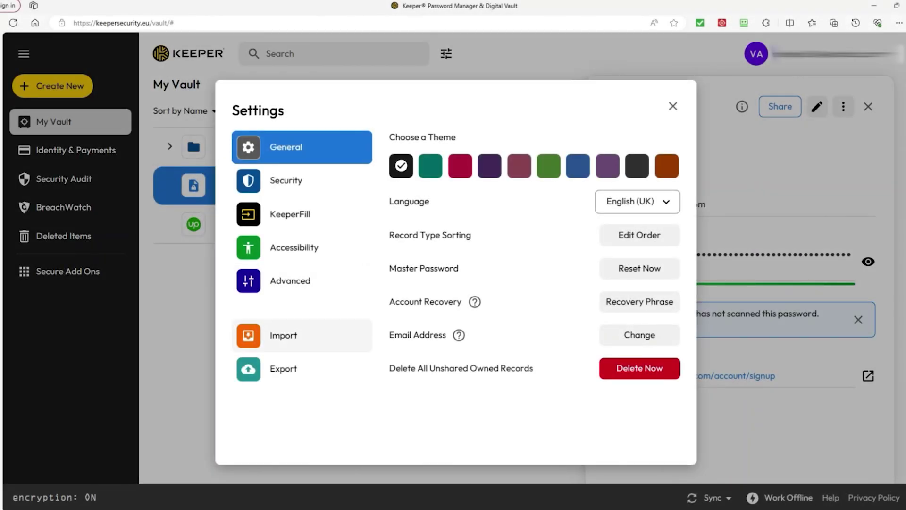
# In Import settings, choose a source password manager and download the Keeper Import tool.
pyautogui.click(283, 335)
pyautogui.click(640, 152)
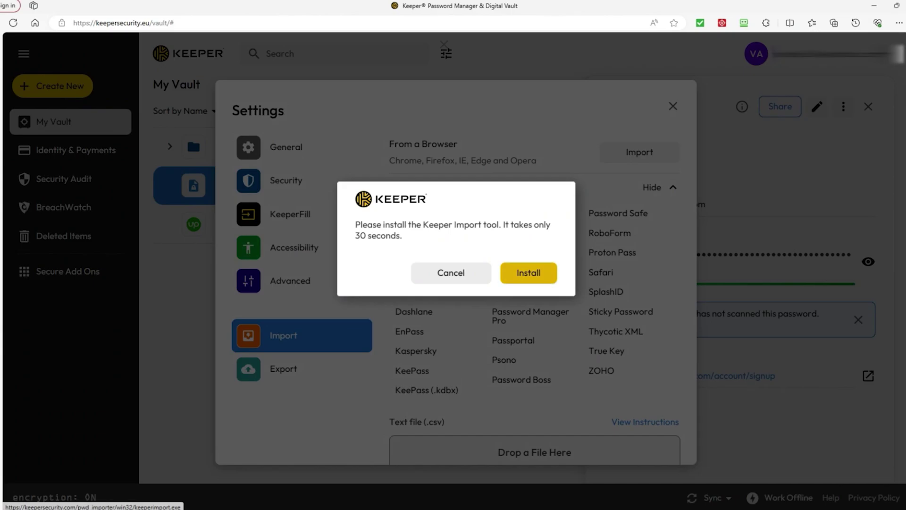
pyautogui.click(529, 273)
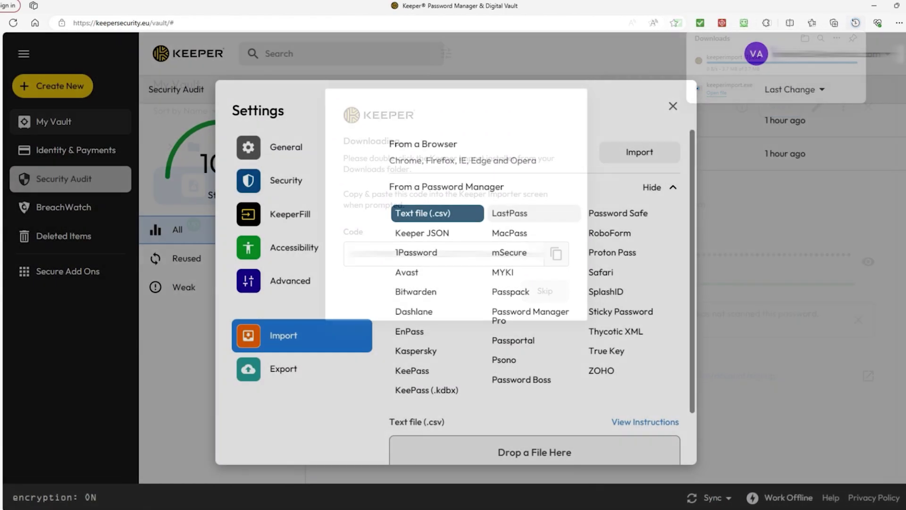